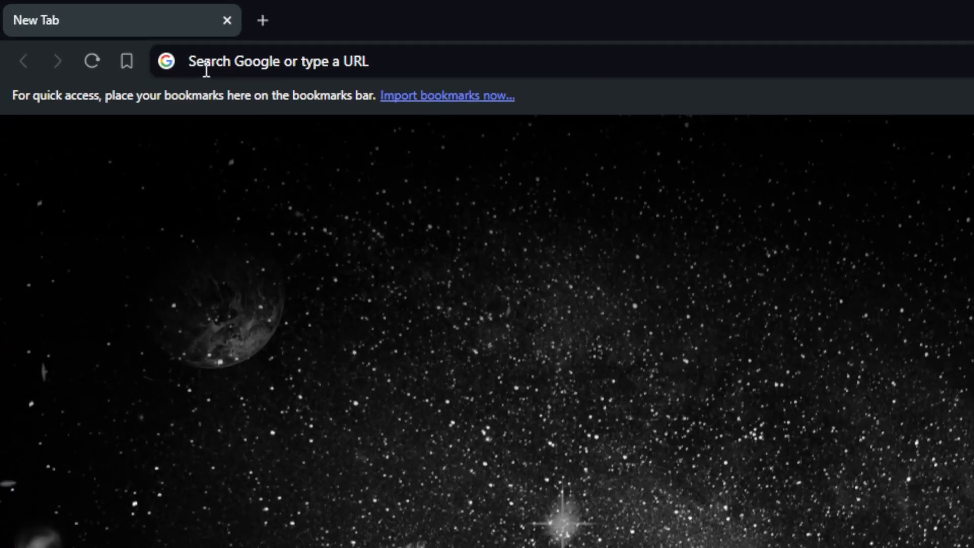
# Step: Open the Google Sites home page at sites.google.com
pyautogui.click(206, 69)
pyautogui.write('sites')
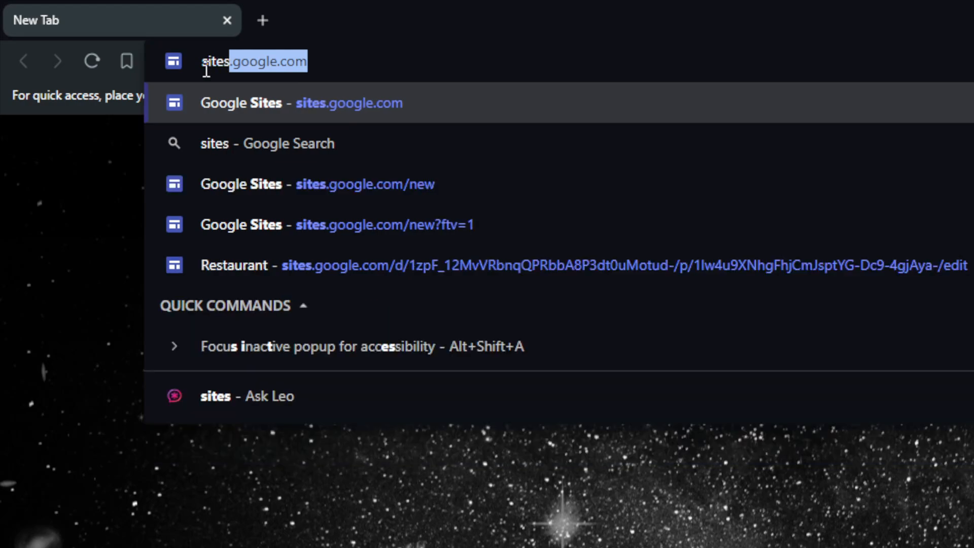
pyautogui.write('.google.')
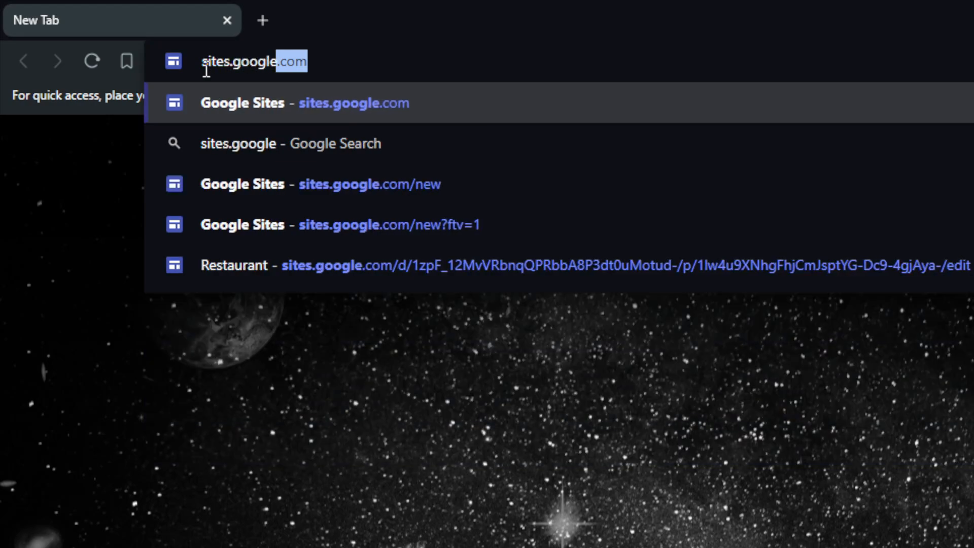
pyautogui.write('com')
pyautogui.press('Return')
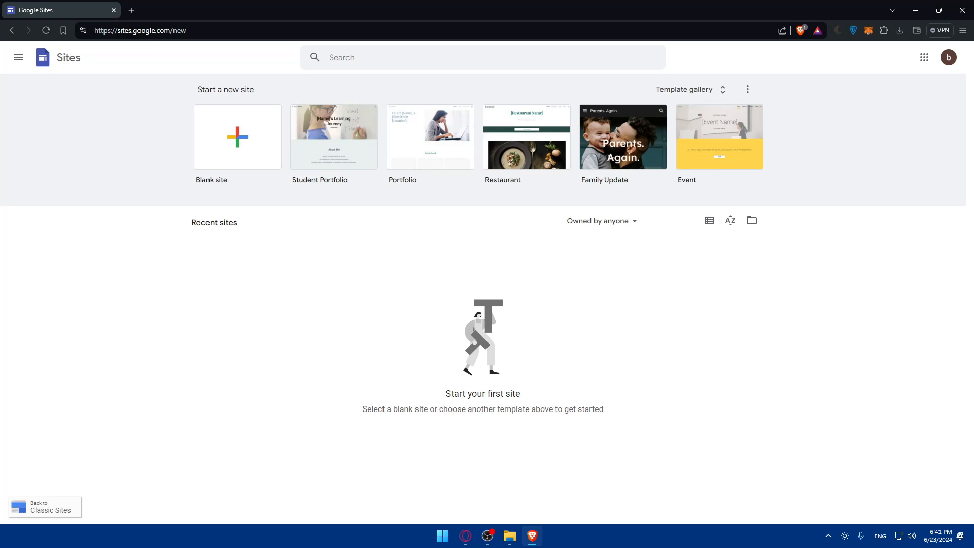
# Step: Browse the full template gallery and create a new site from the Blank site option
pyautogui.click(690, 91)
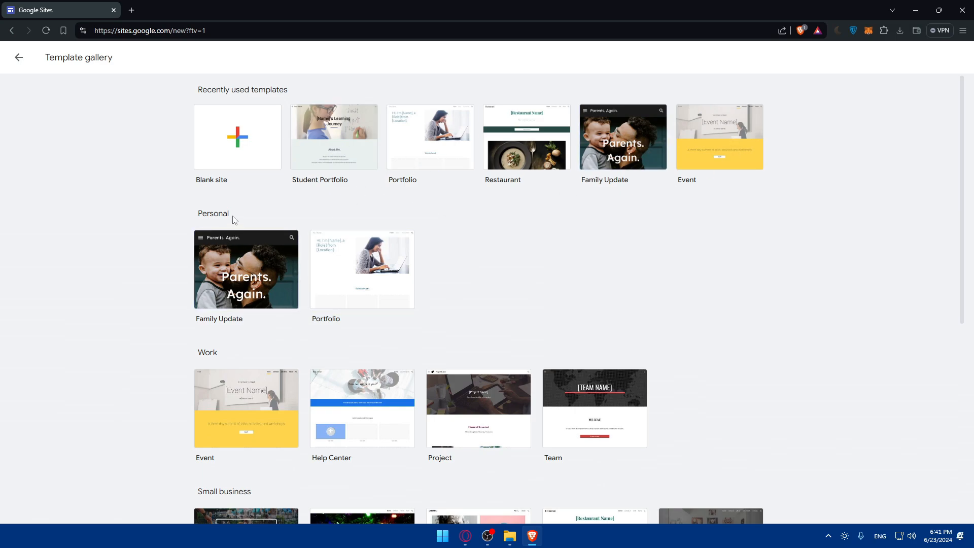
pyautogui.scroll(-2, 236, 250)
pyautogui.scroll(-2, 179, 274)
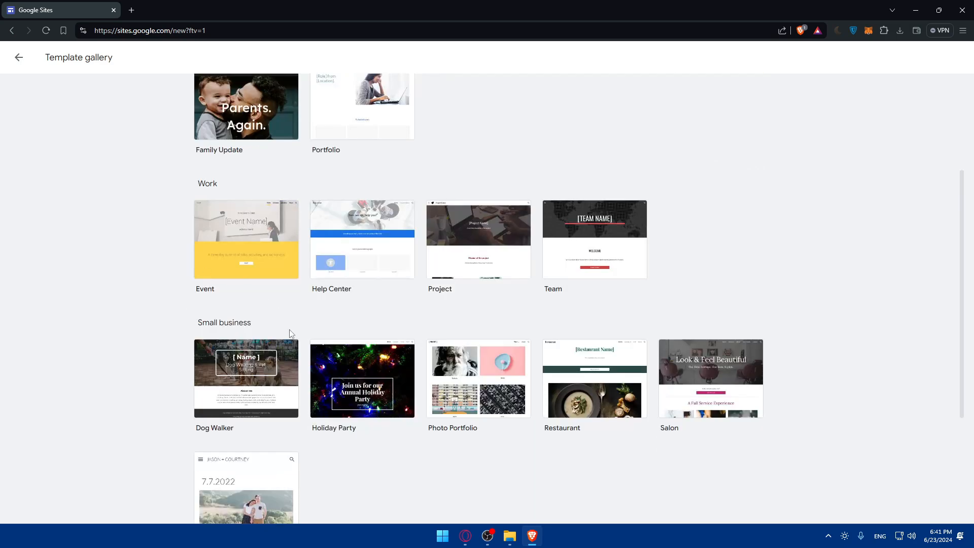
pyautogui.scroll(-3, 223, 340)
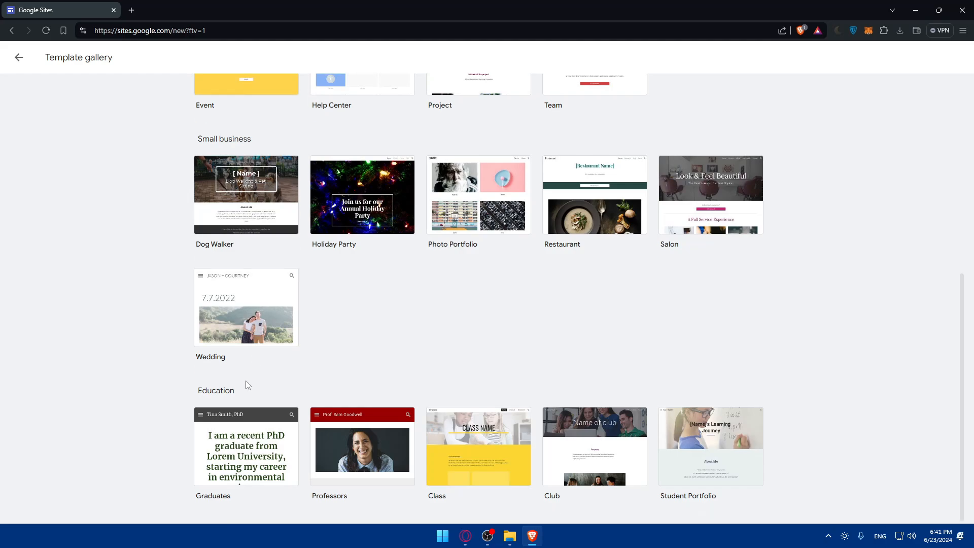
pyautogui.scroll(8, 313, 365)
pyautogui.scroll(-8, 482, 364)
pyautogui.scroll(8, 541, 372)
pyautogui.scroll(-8, 519, 370)
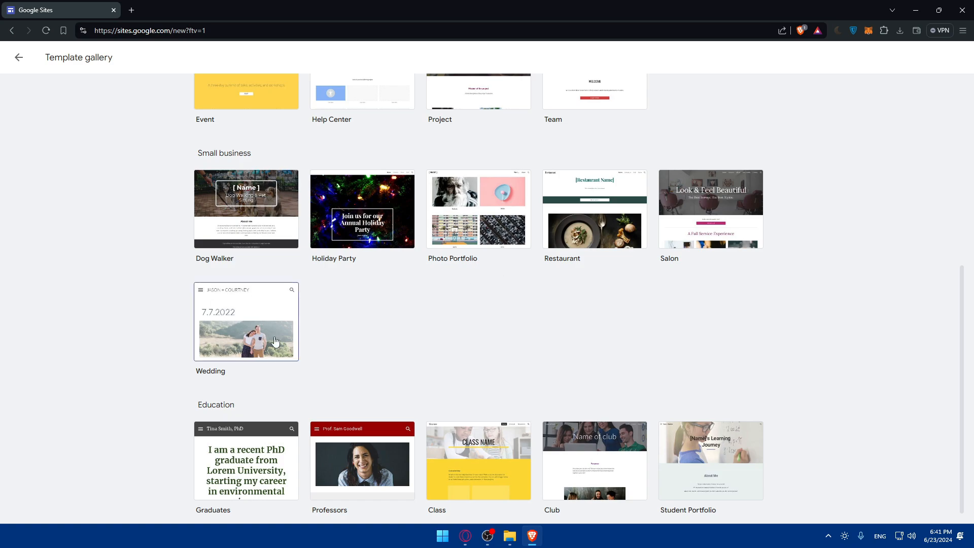
pyautogui.scroll(8, 317, 337)
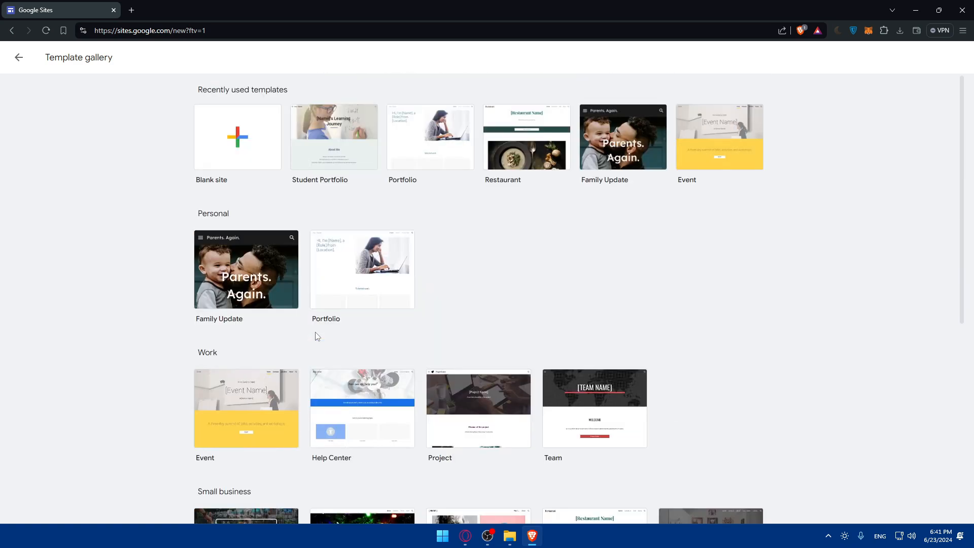
pyautogui.click(251, 168)
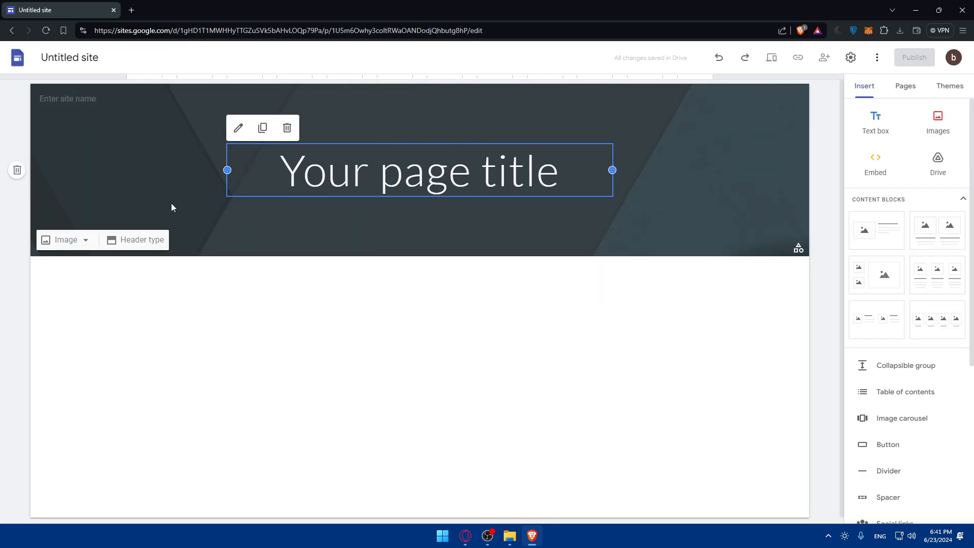
pyautogui.scroll(-1, 334, 232)
pyautogui.scroll(1, 334, 232)
pyautogui.scroll(-1, 337, 231)
pyautogui.scroll(1, 338, 233)
pyautogui.scroll(-1, 340, 224)
pyautogui.scroll(1, 345, 219)
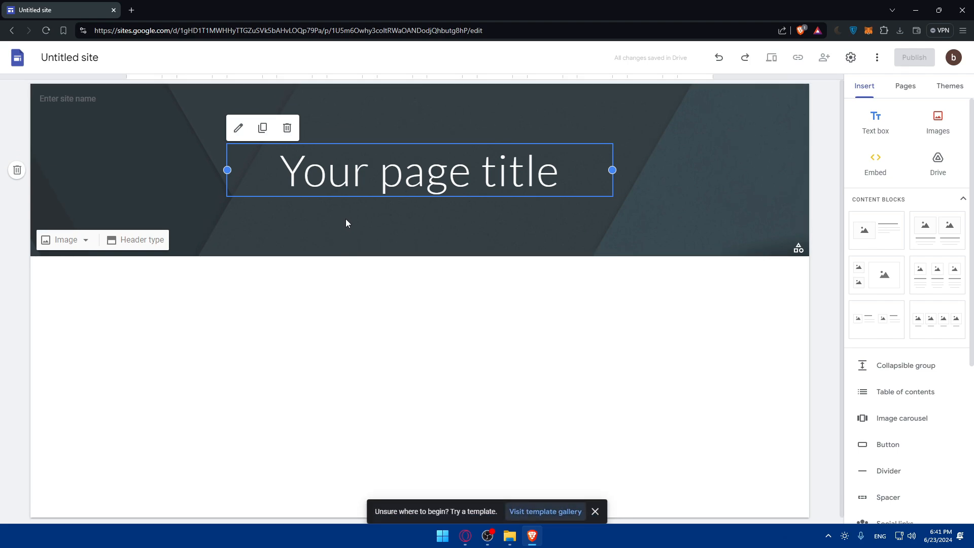
pyautogui.scroll(-1, 345, 220)
pyautogui.scroll(1, 345, 220)
pyautogui.scroll(-1, 345, 220)
pyautogui.scroll(1, 288, 217)
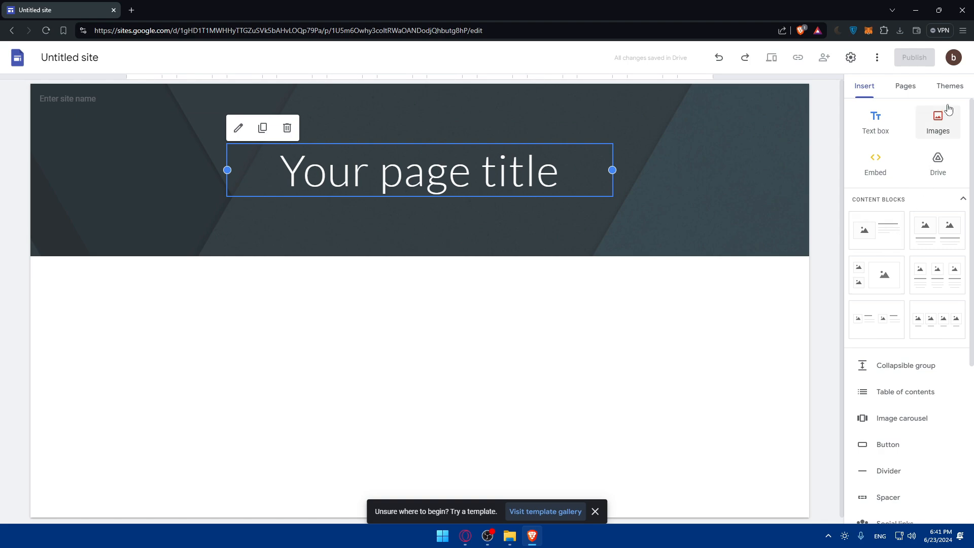
# Step: Try the pink, green and black colour options of the Simple theme and check its font style options
pyautogui.click(947, 87)
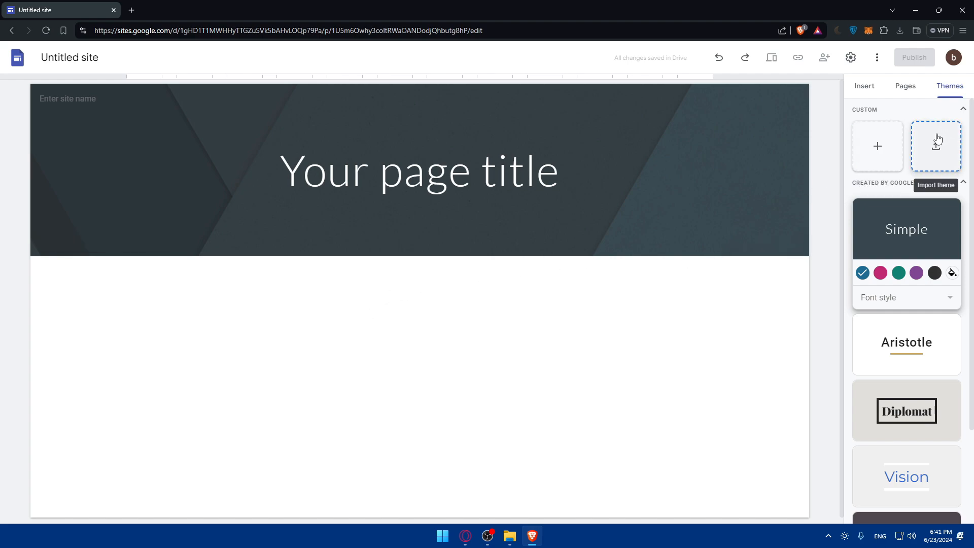
pyautogui.click(881, 277)
pyautogui.click(899, 274)
pyautogui.click(935, 274)
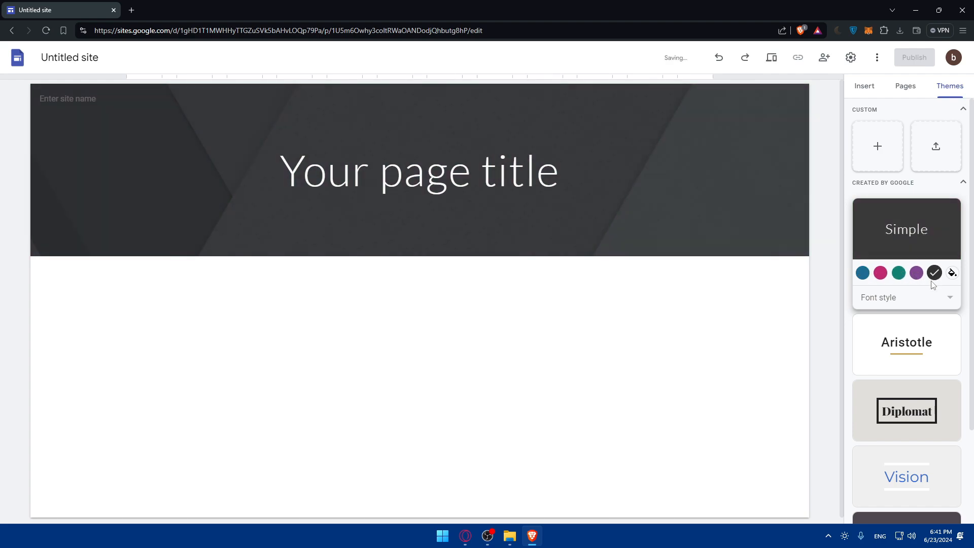
pyautogui.click(924, 301)
pyautogui.click(809, 314)
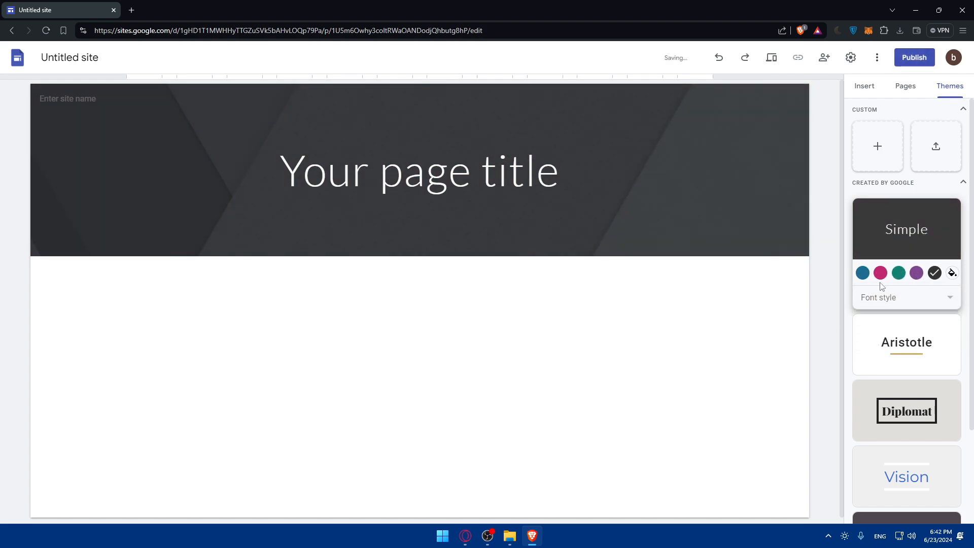
# Step: Try out the Aristotle, Diplomat and Level themes and apply the Vision theme to the site
pyautogui.scroll(-2, 904, 279)
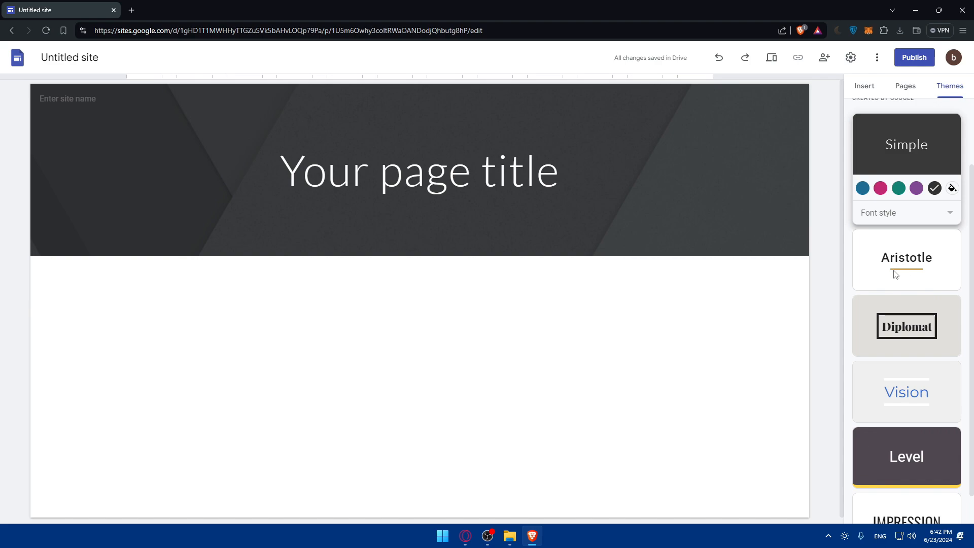
pyautogui.click(896, 275)
pyautogui.click(907, 330)
pyautogui.click(908, 395)
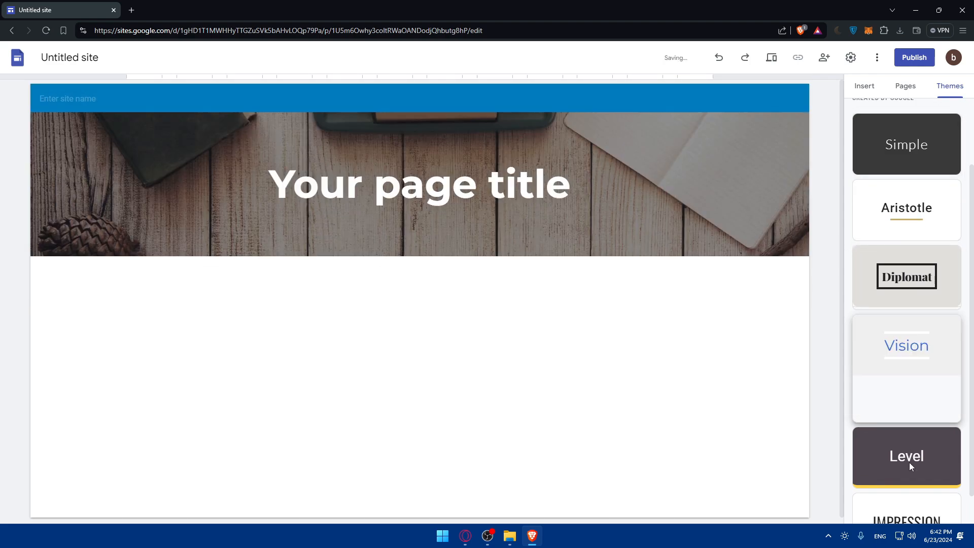
pyautogui.click(909, 465)
pyautogui.click(903, 301)
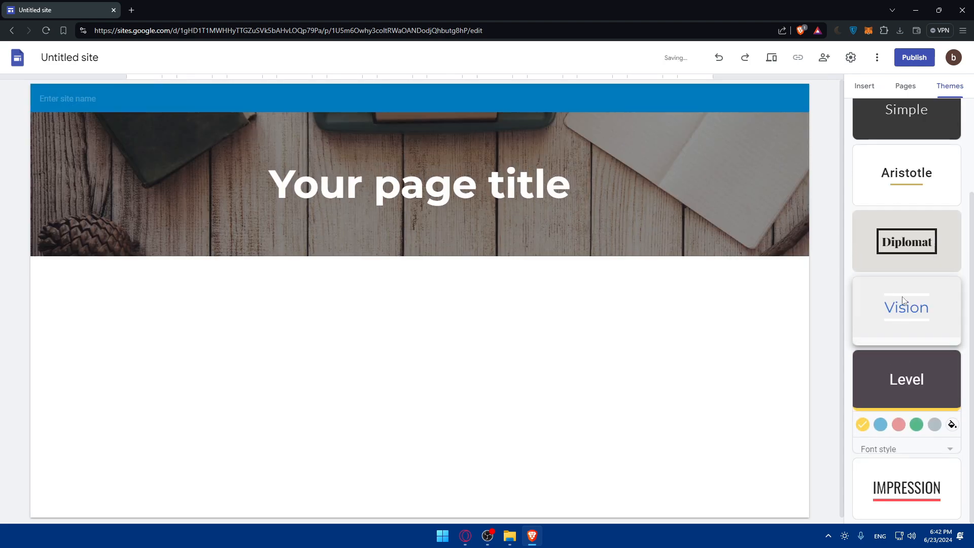
# Step: Upload wallpaperflare.com_wallpaper (4).jpg from Saved Pictures as the page header's background image
pyautogui.moveTo(355, 211)
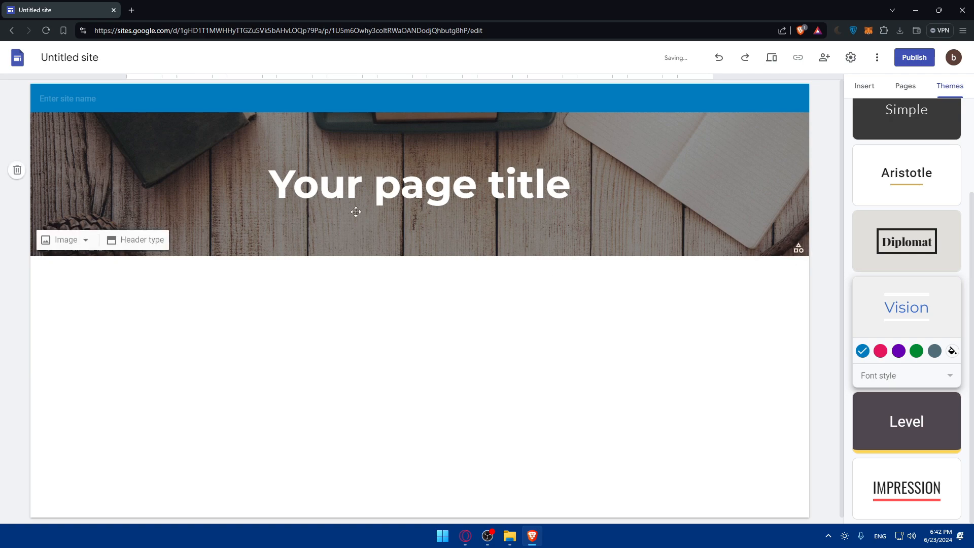
pyautogui.click(54, 241)
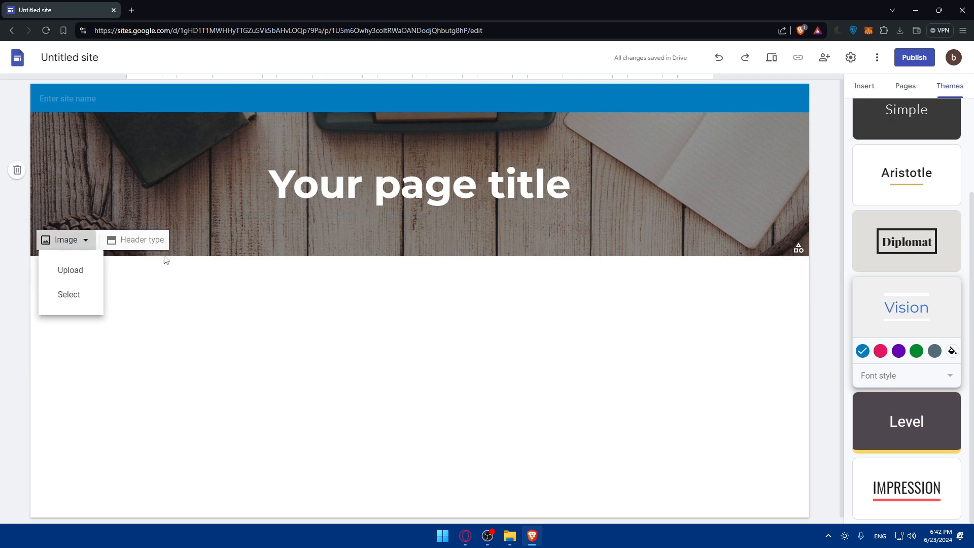
pyautogui.click(70, 271)
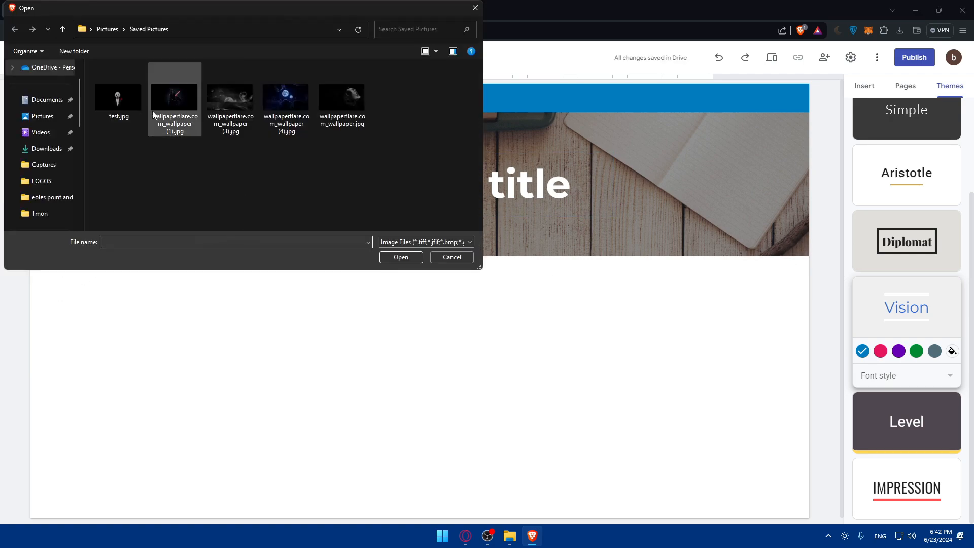
pyautogui.doubleClick(285, 95)
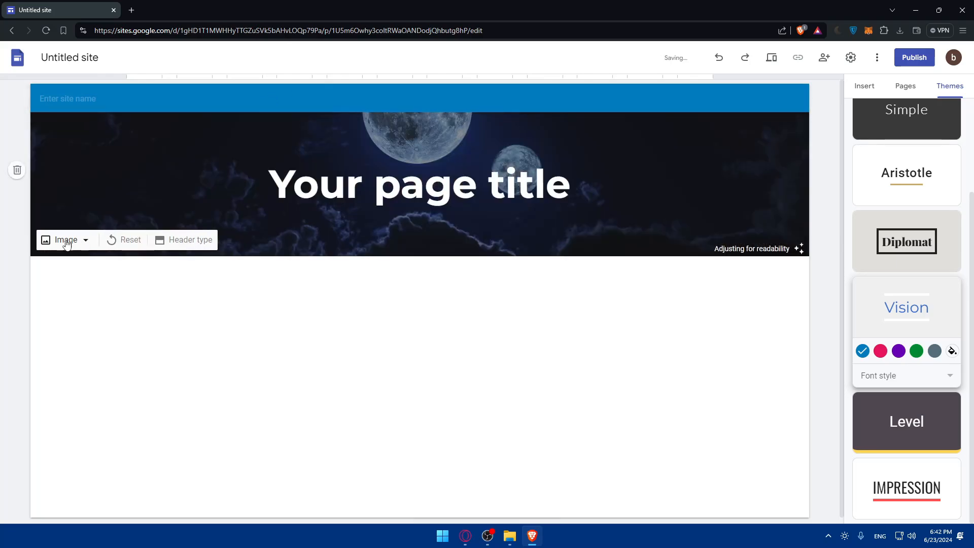
# Step: Replace the header background image by uploading wallpaperflare.com_wallpaper (3).jpg from Saved Pictures
pyautogui.click(84, 240)
pyautogui.click(70, 270)
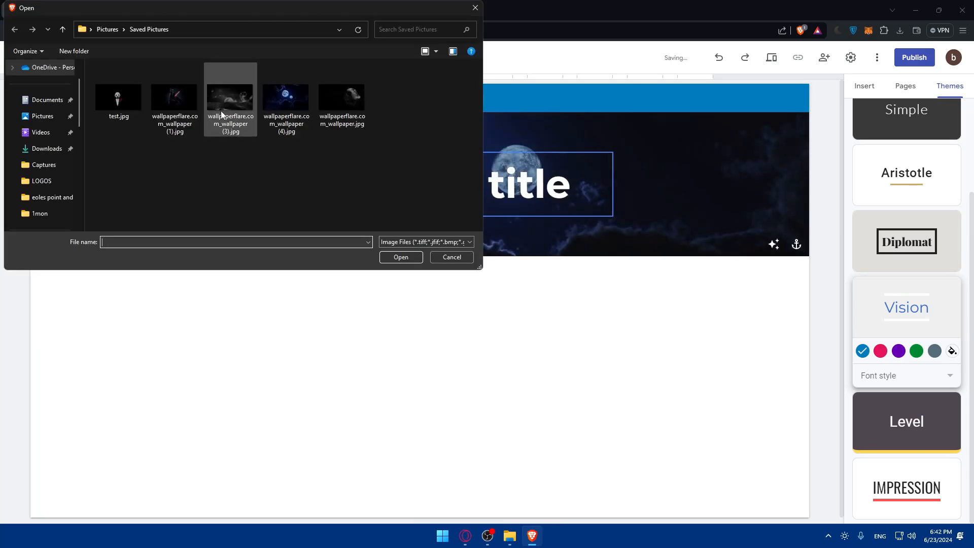
pyautogui.doubleClick(228, 106)
pyautogui.moveTo(258, 207)
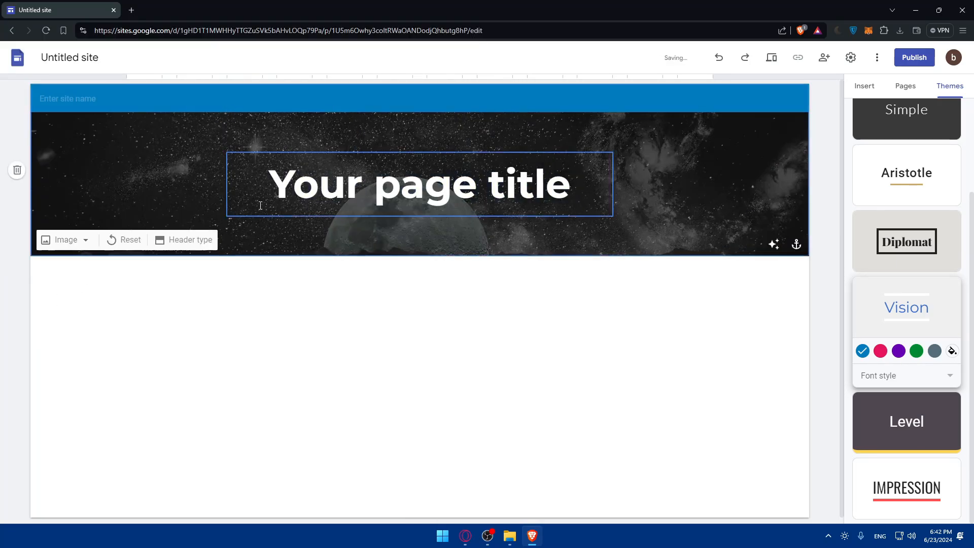
# Step: Toggle the readability adjustment of the header image and restore it
pyautogui.doubleClick(188, 167)
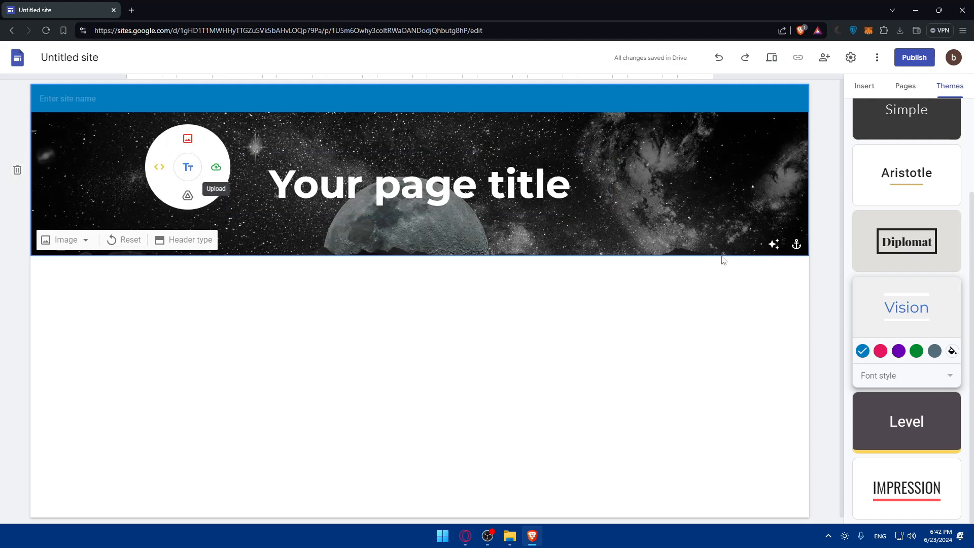
pyautogui.click(772, 246)
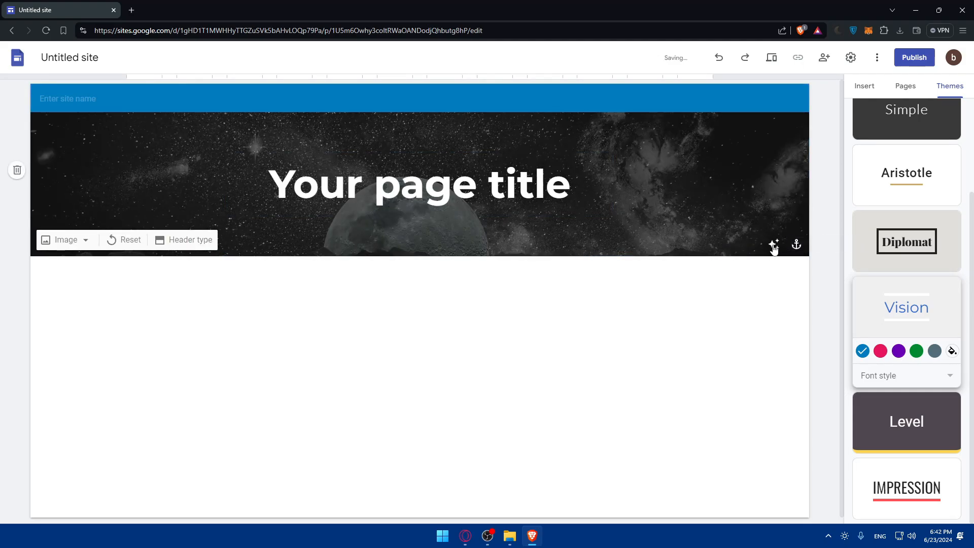
pyautogui.click(774, 247)
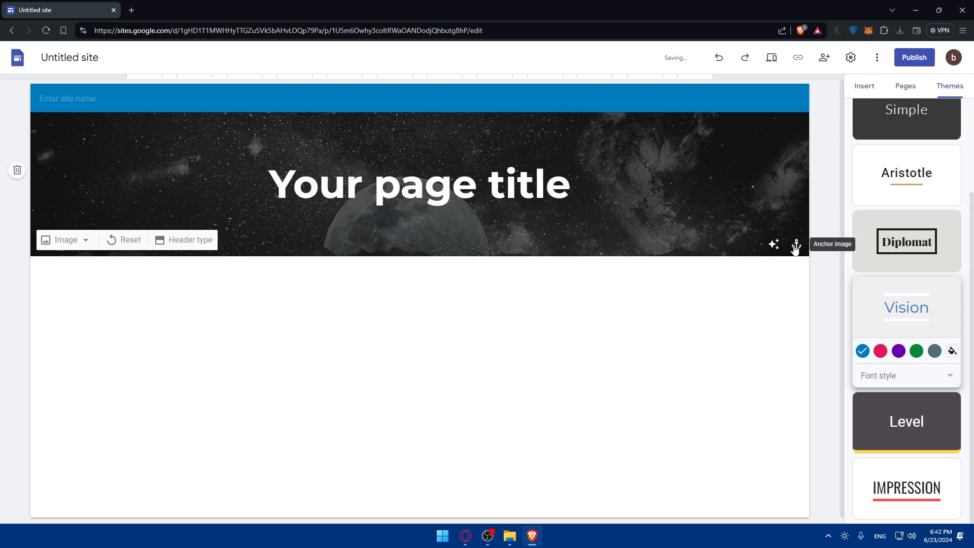
# Step: Try the different anchor positions for the header image, then return the anchor to Center
pyautogui.click(795, 246)
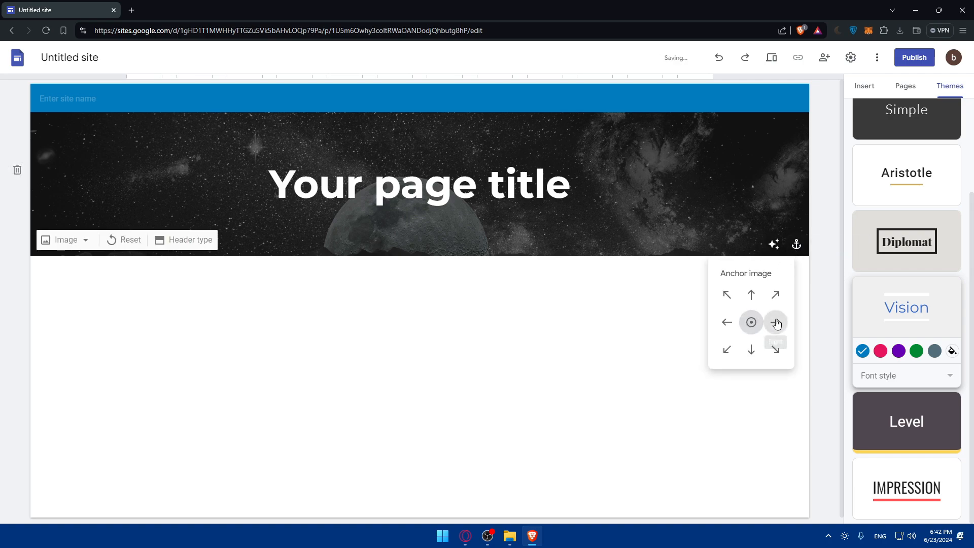
pyautogui.click(776, 322)
pyautogui.click(753, 350)
pyautogui.click(752, 323)
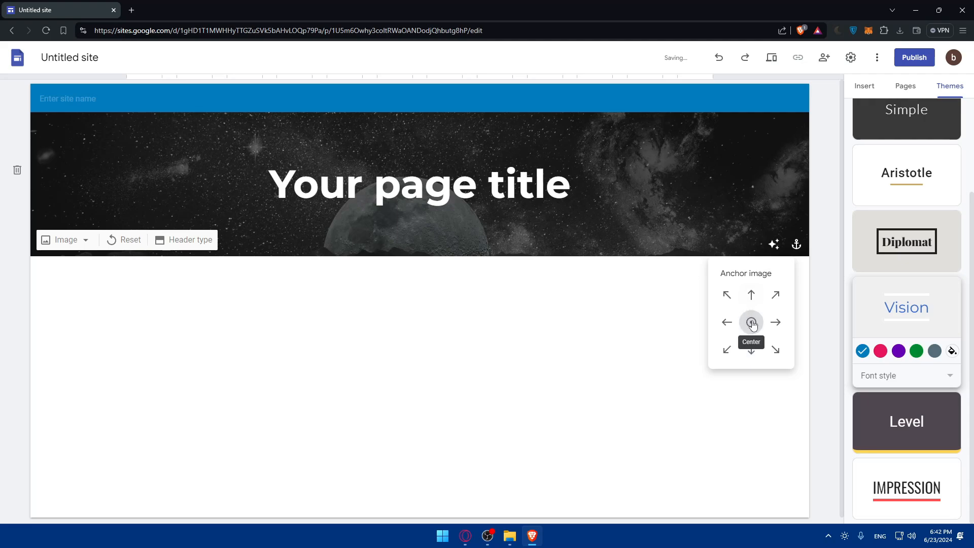
pyautogui.click(750, 296)
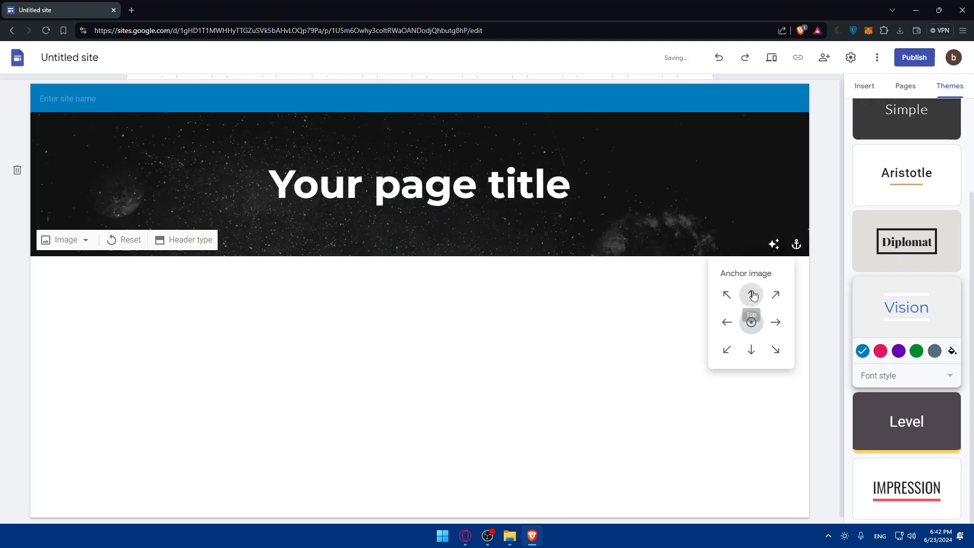
pyautogui.click(727, 295)
pyautogui.click(727, 322)
pyautogui.click(726, 350)
pyautogui.click(751, 349)
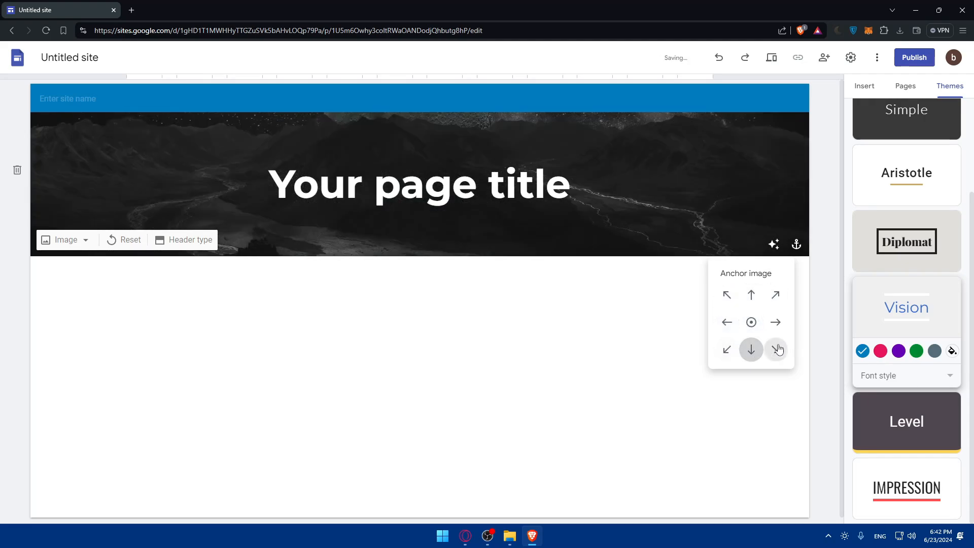
pyautogui.click(776, 350)
pyautogui.click(776, 322)
pyautogui.click(746, 296)
pyautogui.click(751, 321)
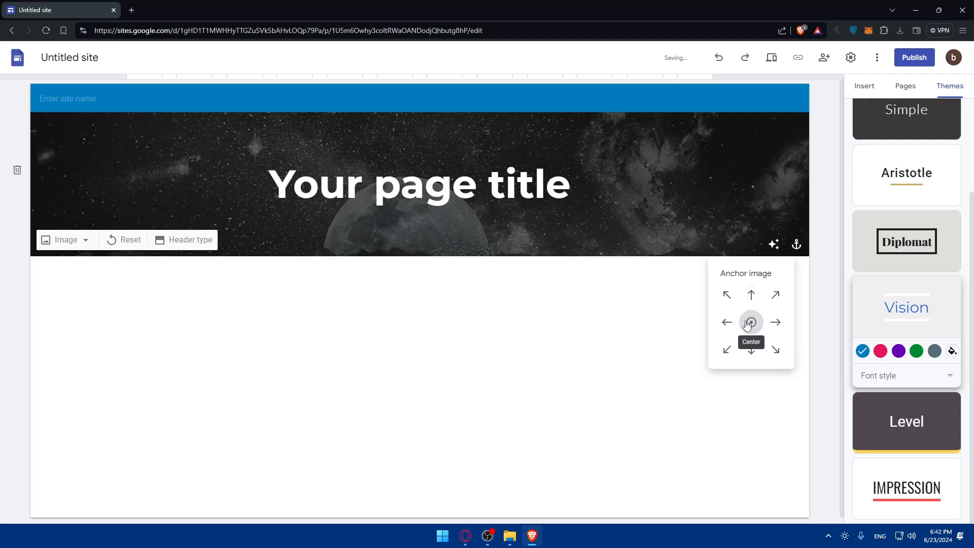
pyautogui.click(769, 260)
pyautogui.doubleClick(770, 246)
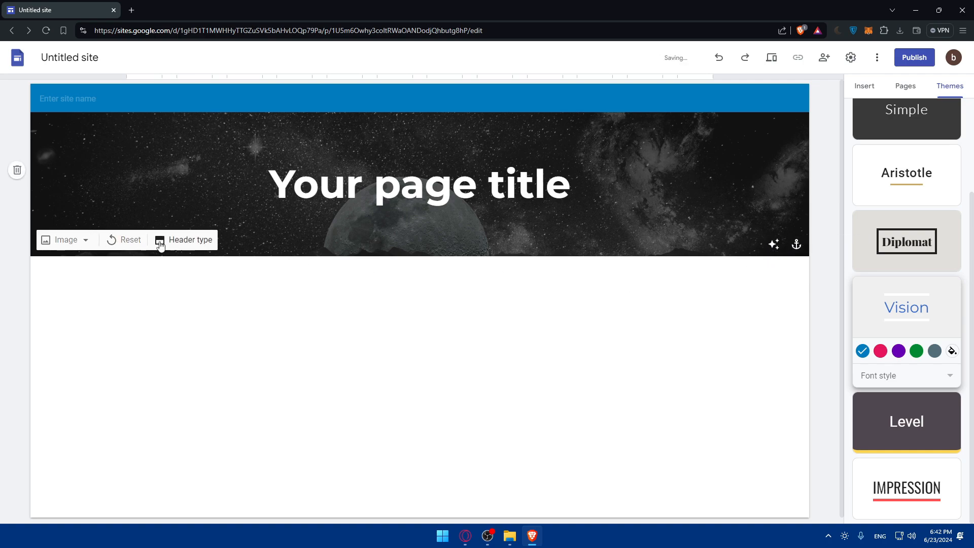
# Step: Set the site name to Omix and open the brand image settings for the logo and favicon
pyautogui.click(69, 98)
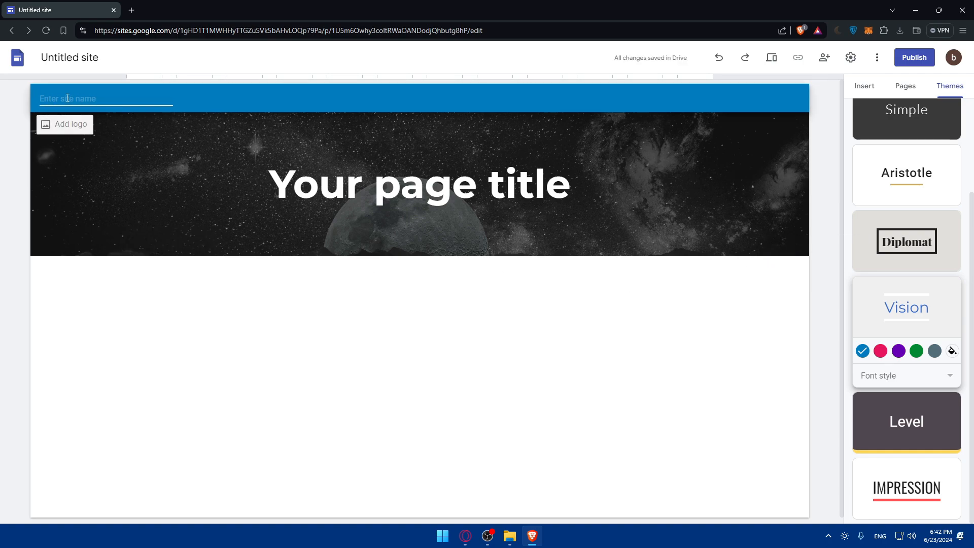
pyautogui.write('Omix')
pyautogui.click(67, 131)
pyautogui.moveTo(480, 231); pyautogui.dragTo(449, 231)
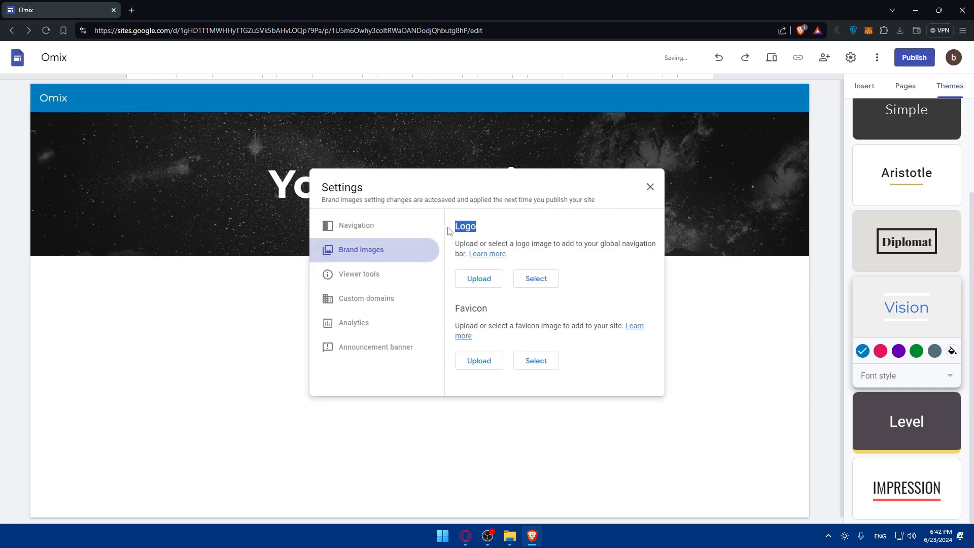
pyautogui.moveTo(492, 311); pyautogui.dragTo(443, 314)
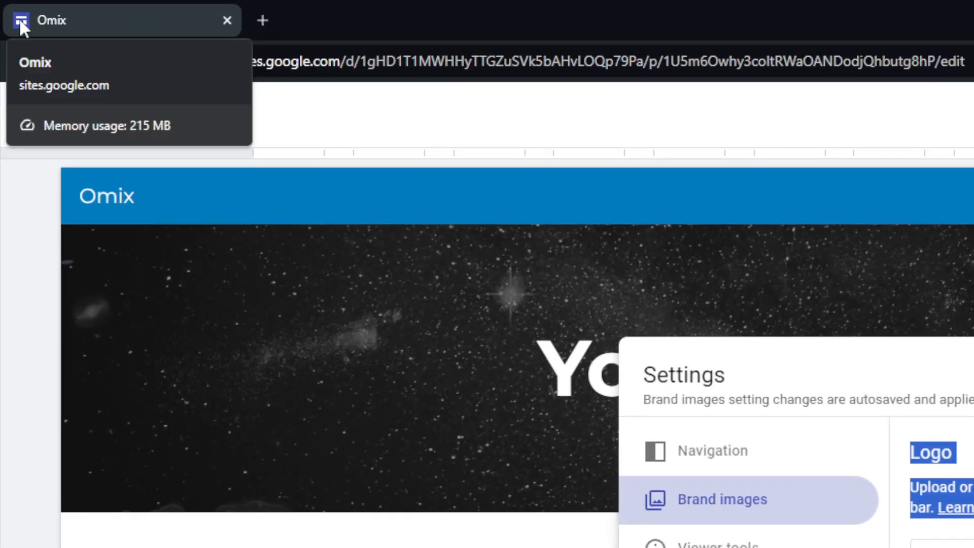
# Step: Open Google, godaddy.com and Shopify in separate browser tabs to examine their favicons, and close the tabs
pyautogui.click(266, 12)
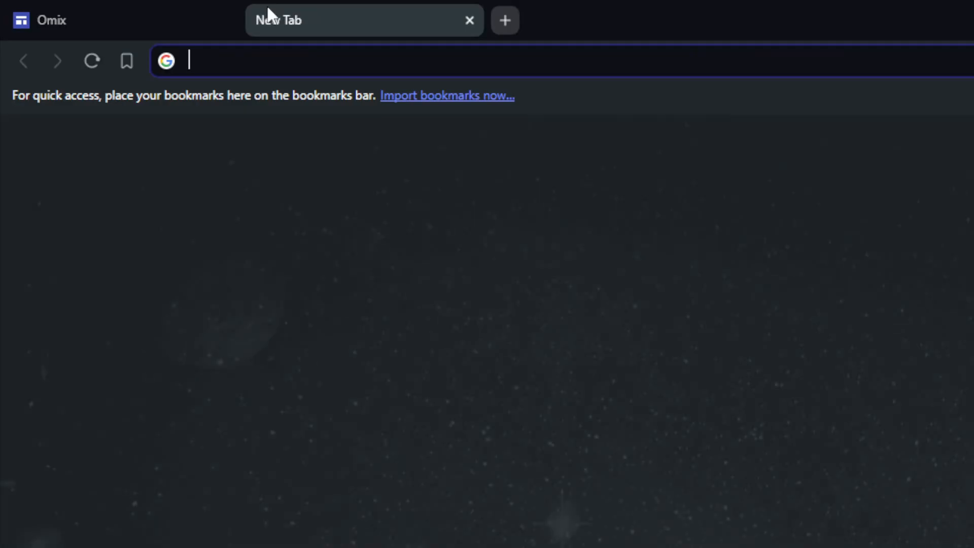
pyautogui.write('goo')
pyautogui.press('Return')
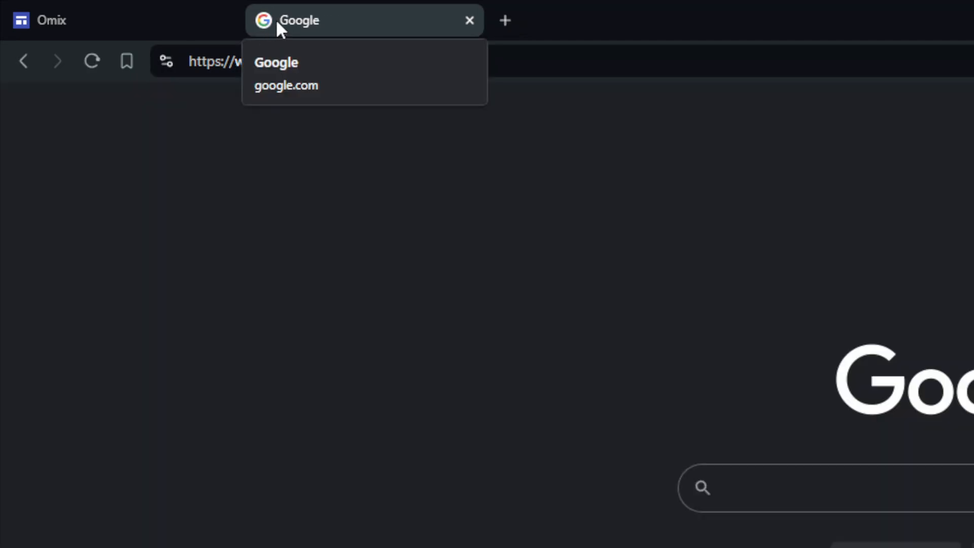
pyautogui.click(505, 22)
pyautogui.write('godaddy.com')
pyautogui.press('Return')
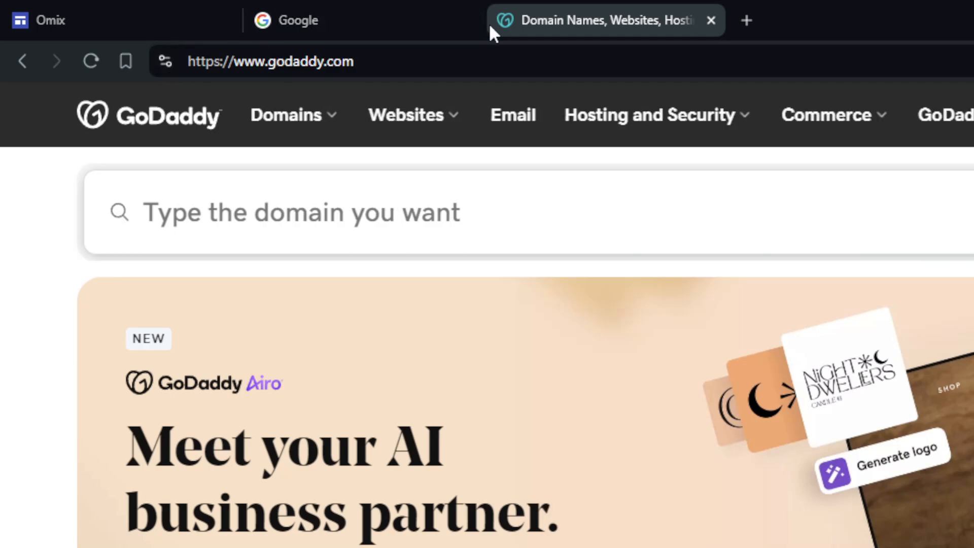
pyautogui.click(747, 20)
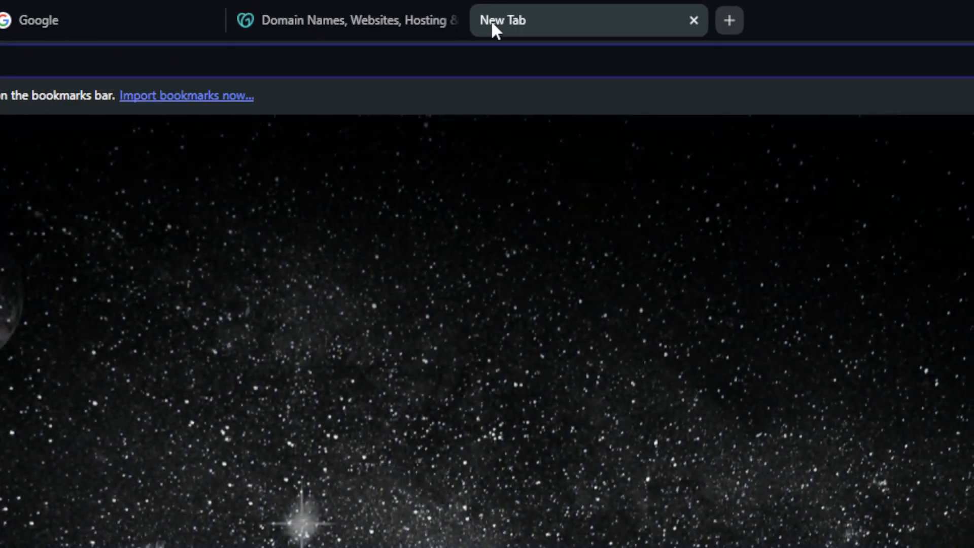
pyautogui.write('sh')
pyautogui.press('Return')
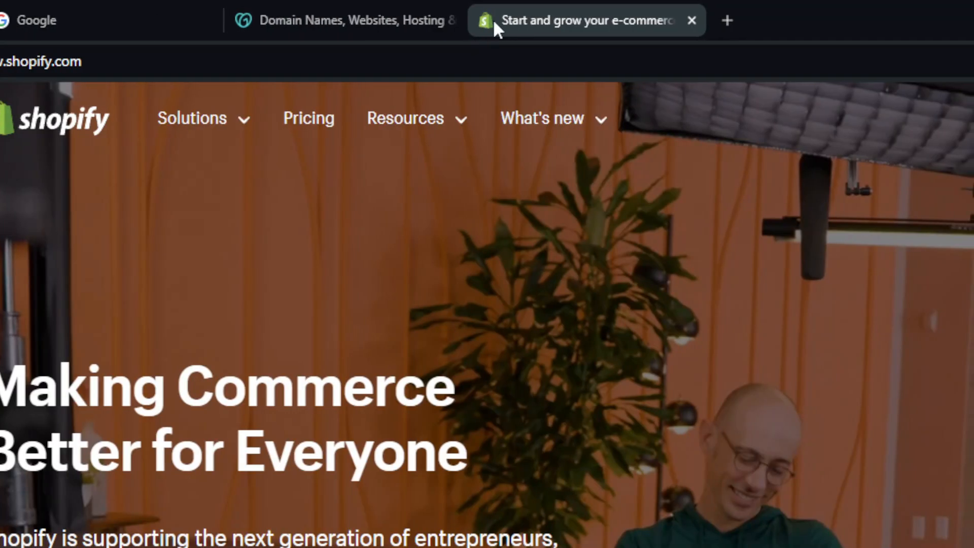
pyautogui.hotkey('ctrl', 'w')
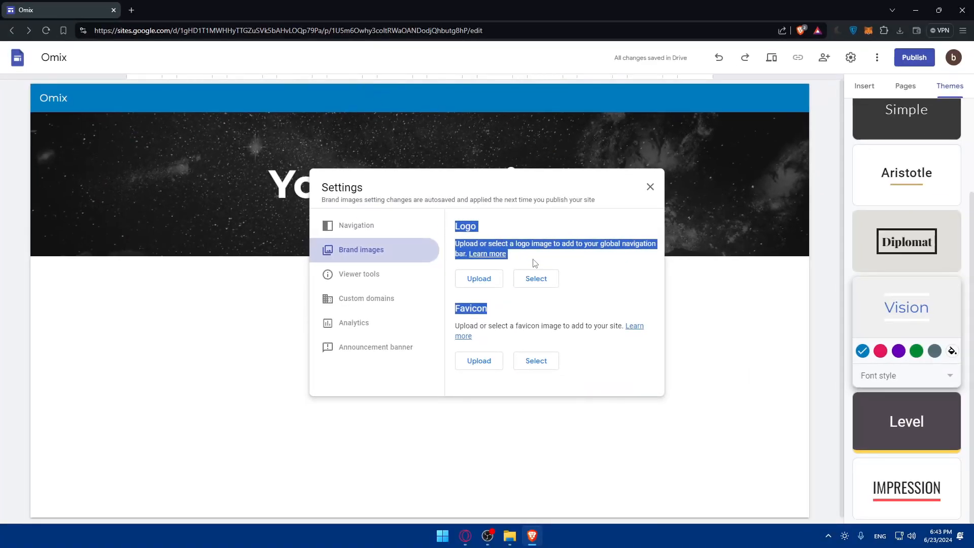
# Step: Upload test.jpg from Saved Pictures as the site logo
pyautogui.click(523, 295)
pyautogui.click(490, 288)
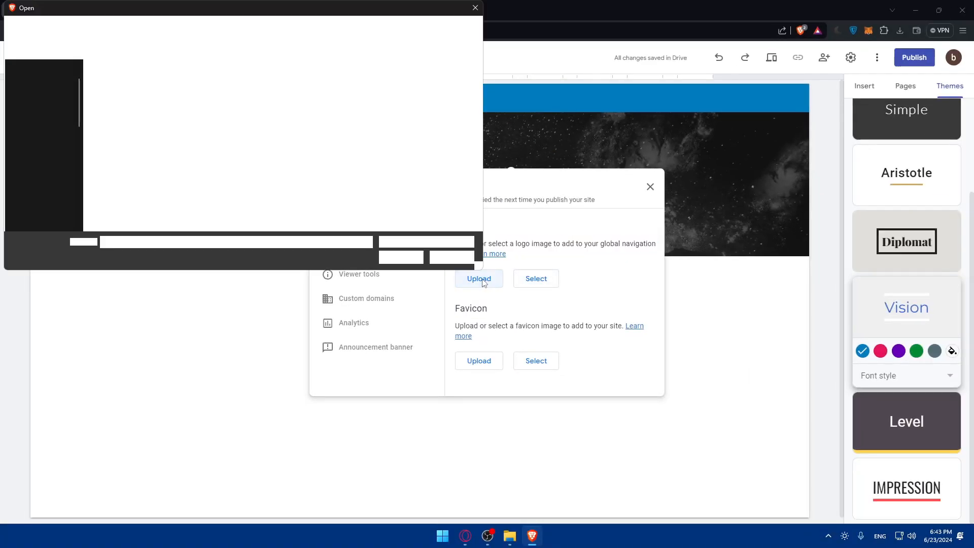
pyautogui.doubleClick(119, 99)
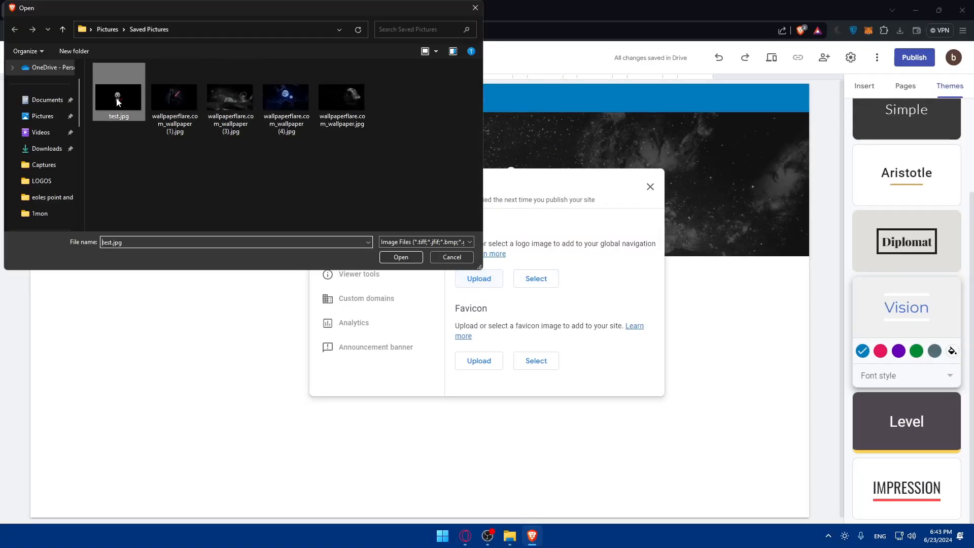
# Step: Try the theme colors suggested from the logo and choose the third one, the darkest red
pyautogui.scroll(-2, 491, 270)
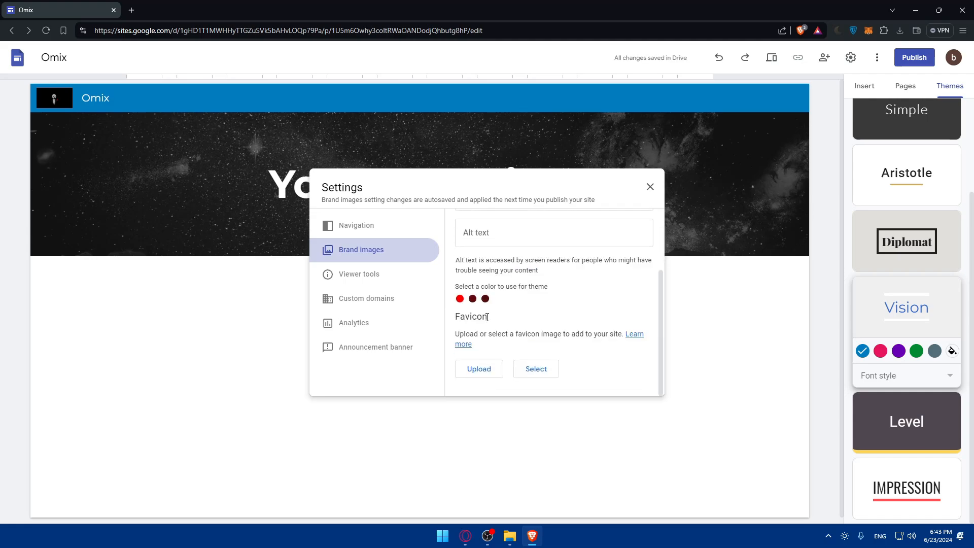
pyautogui.click(473, 298)
pyautogui.click(459, 299)
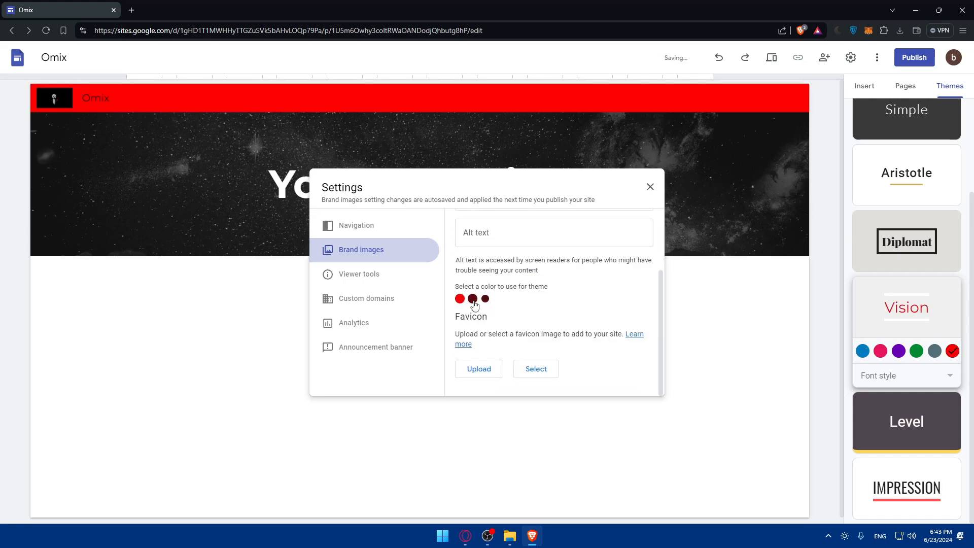
pyautogui.click(485, 298)
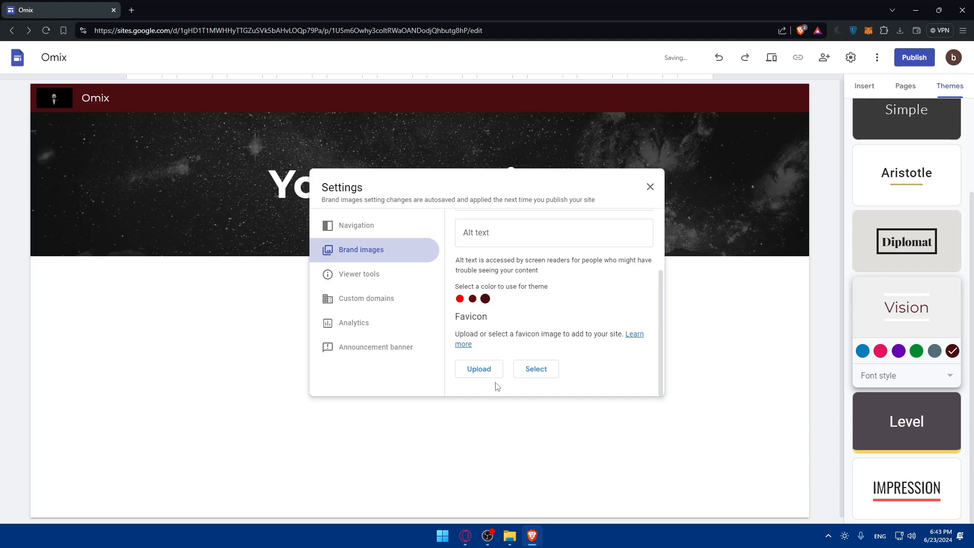
# Step: Upload wallpaperflare.com_wallpaper (1).jpg from Saved Pictures as the favicon and close the site settings
pyautogui.click(481, 370)
pyautogui.doubleClick(171, 102)
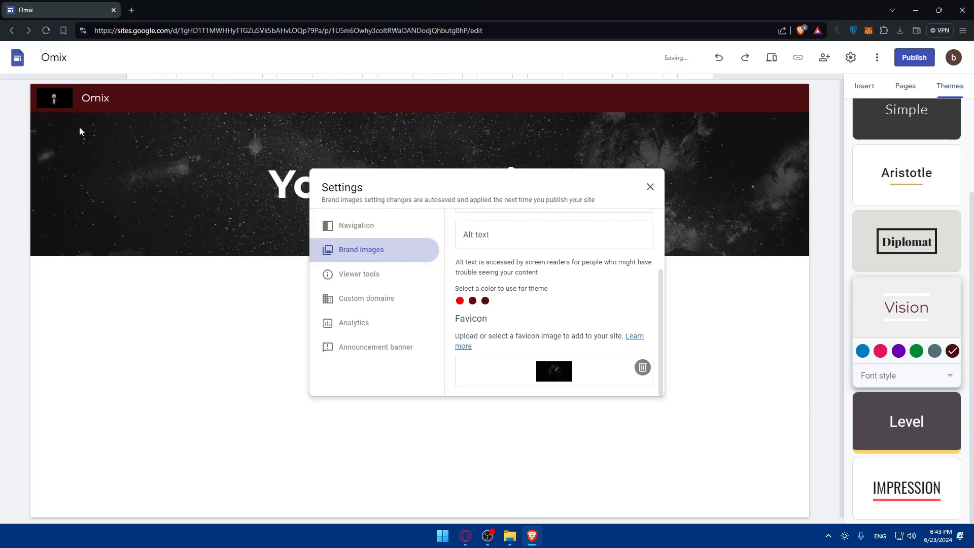
pyautogui.click(651, 187)
# Step: Replace the page title text in the header with Home
pyautogui.moveTo(577, 184); pyautogui.dragTo(181, 178)
pyautogui.write('Home')
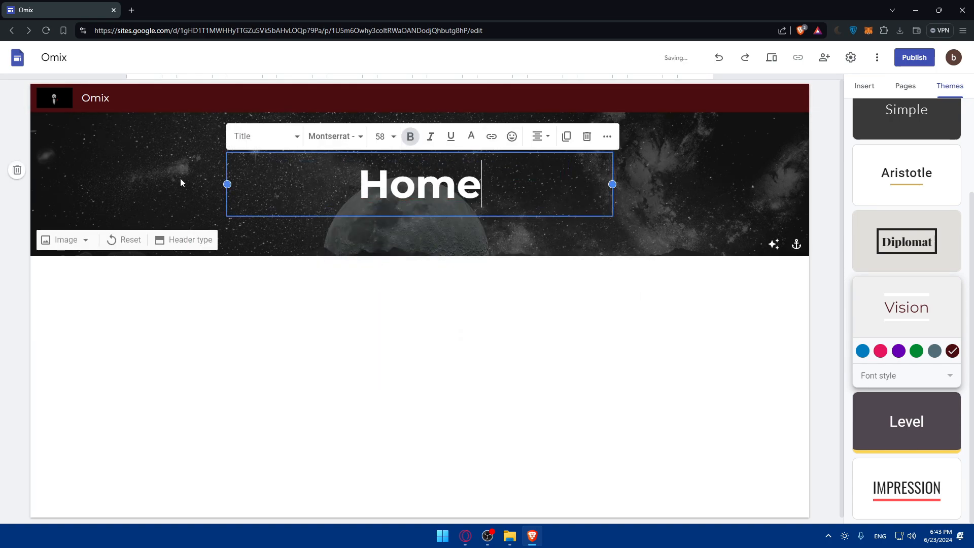
pyautogui.click(362, 276)
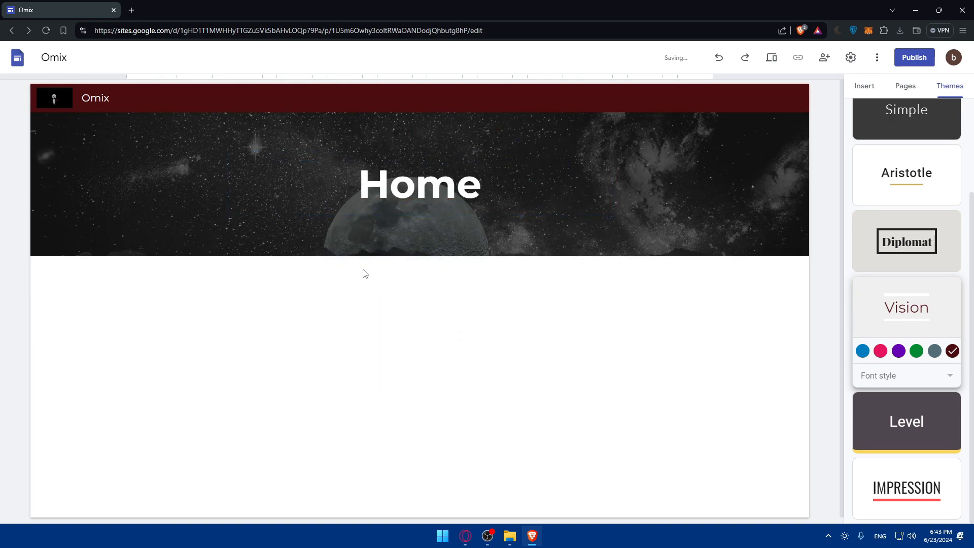
# Step: Examine the content blocks and page elements that can be inserted, from text boxes down to charts
pyautogui.click(906, 86)
pyautogui.click(864, 87)
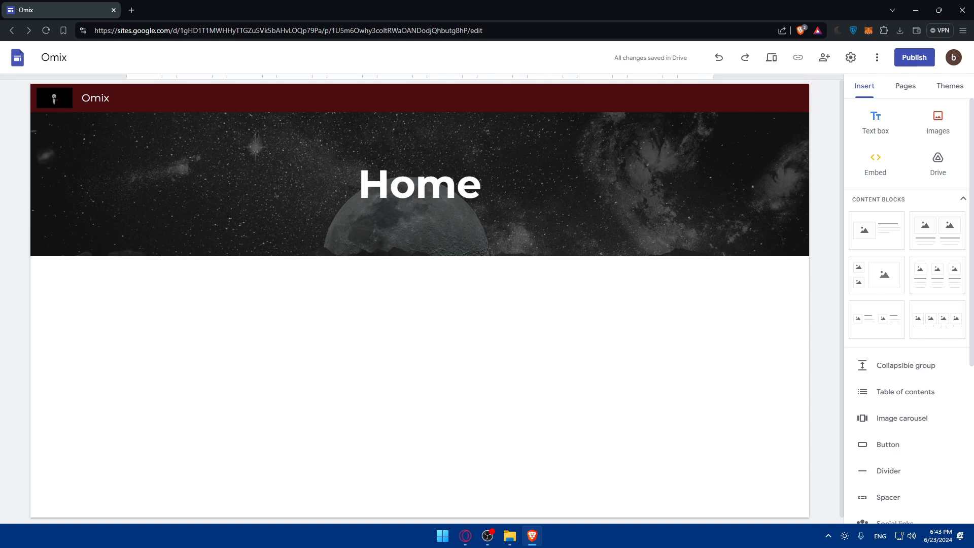
pyautogui.scroll(-3, 921, 228)
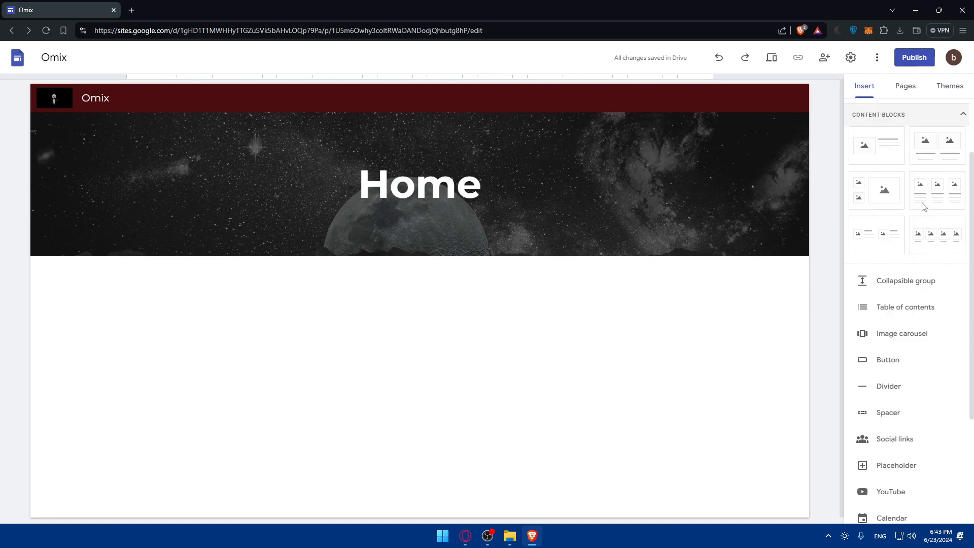
pyautogui.scroll(-2, 913, 238)
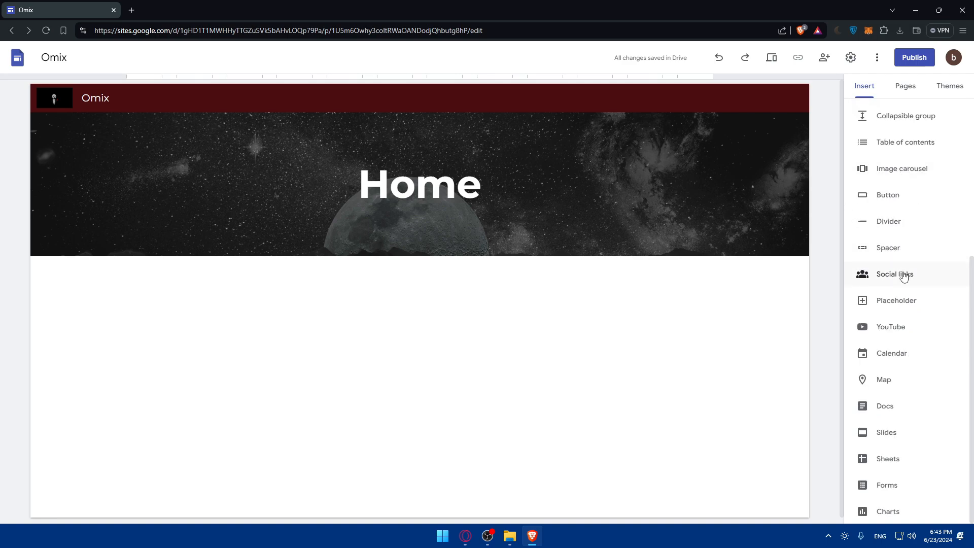
pyautogui.scroll(2, 917, 345)
pyautogui.scroll(2, 915, 343)
pyautogui.scroll(-4, 914, 343)
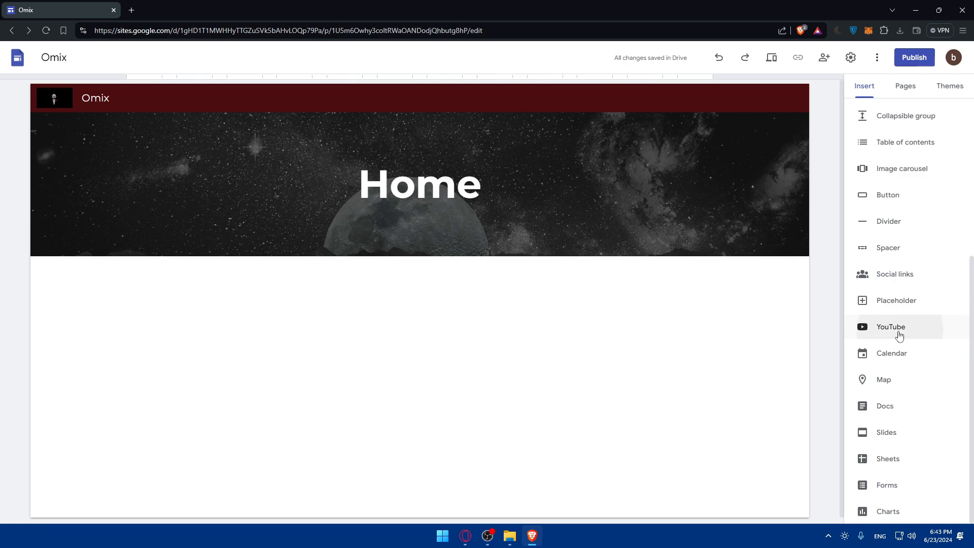
# Step: Start inserting a YouTube video and search YouTube for white noise, looking through the results
pyautogui.click(912, 332)
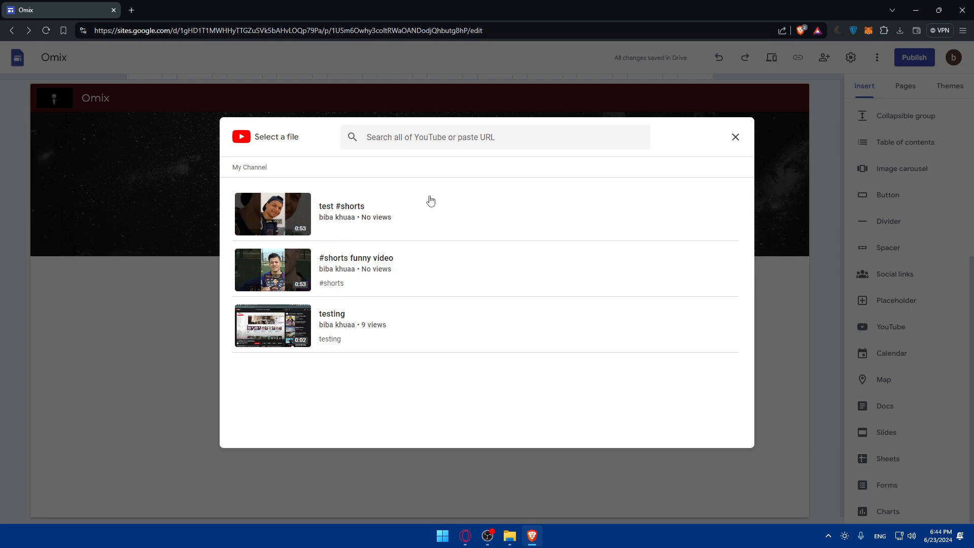
pyautogui.click(447, 133)
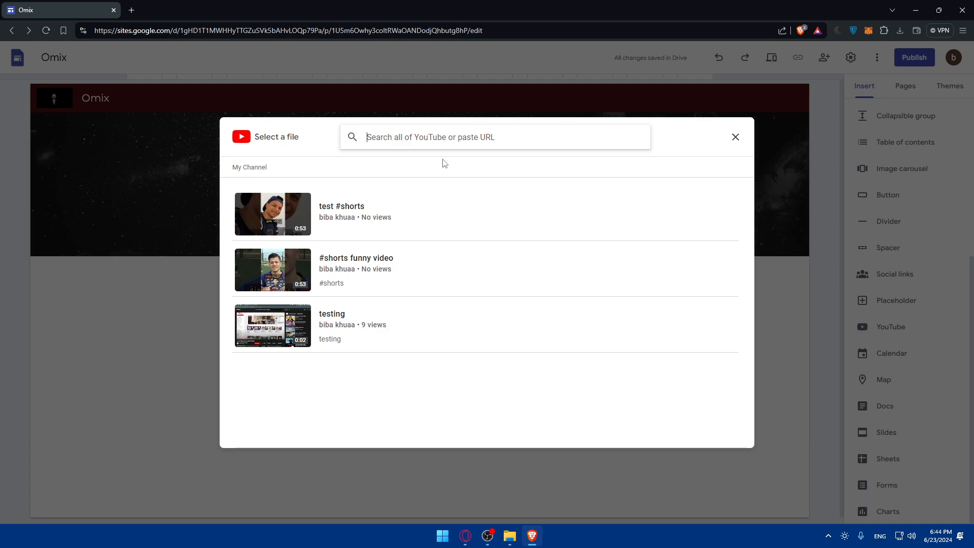
pyautogui.write('whiteno')
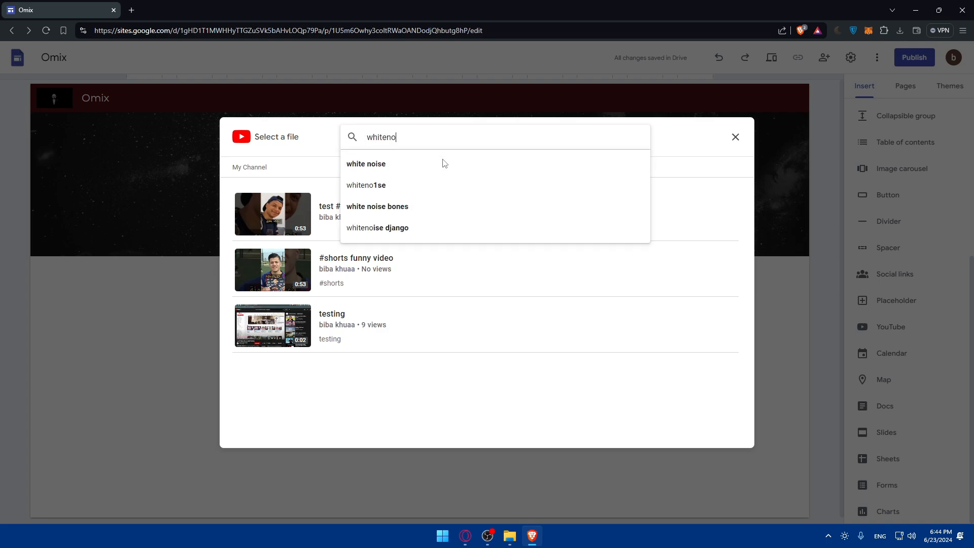
pyautogui.write('ise')
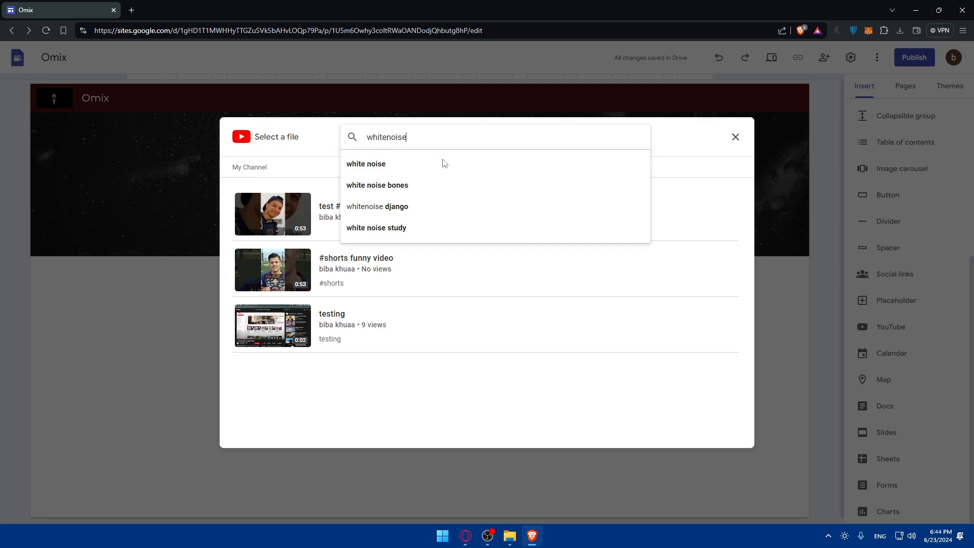
pyautogui.click(443, 163)
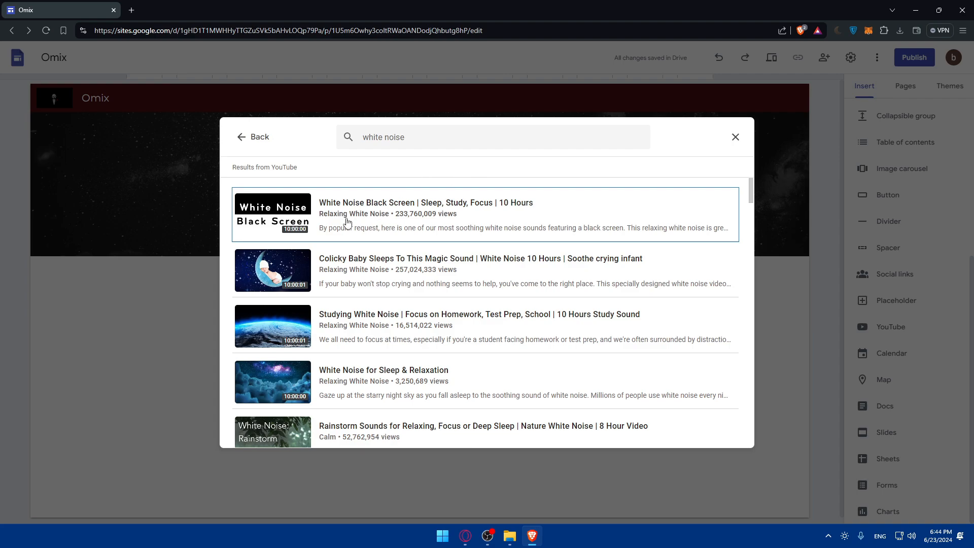
pyautogui.scroll(-6, 328, 315)
pyautogui.scroll(6, 324, 305)
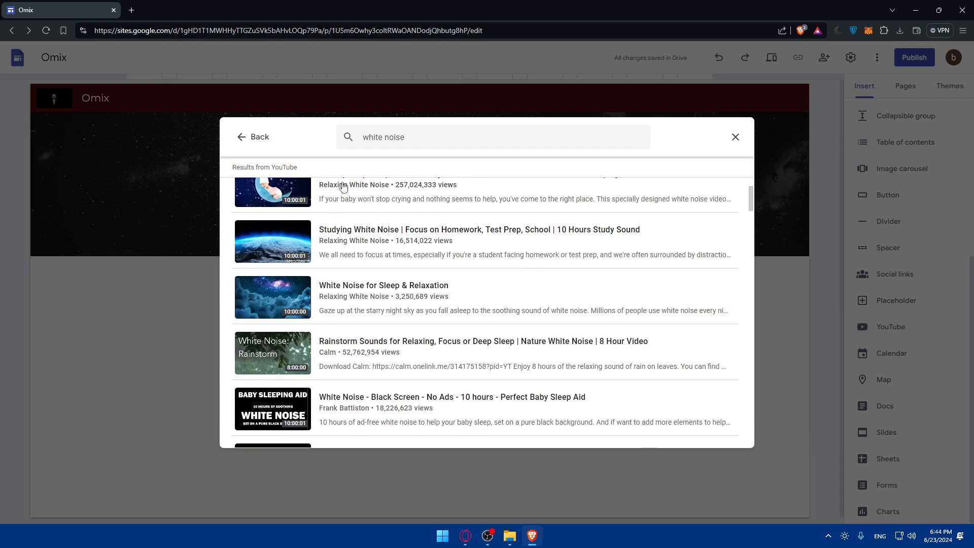
# Step: Refine the YouTube search to rain white noise and insert the Rain Sounds 10 Hours video into the page
pyautogui.click(373, 145)
pyautogui.press('Home')
pyautogui.write('rain')
pyautogui.press('Return')
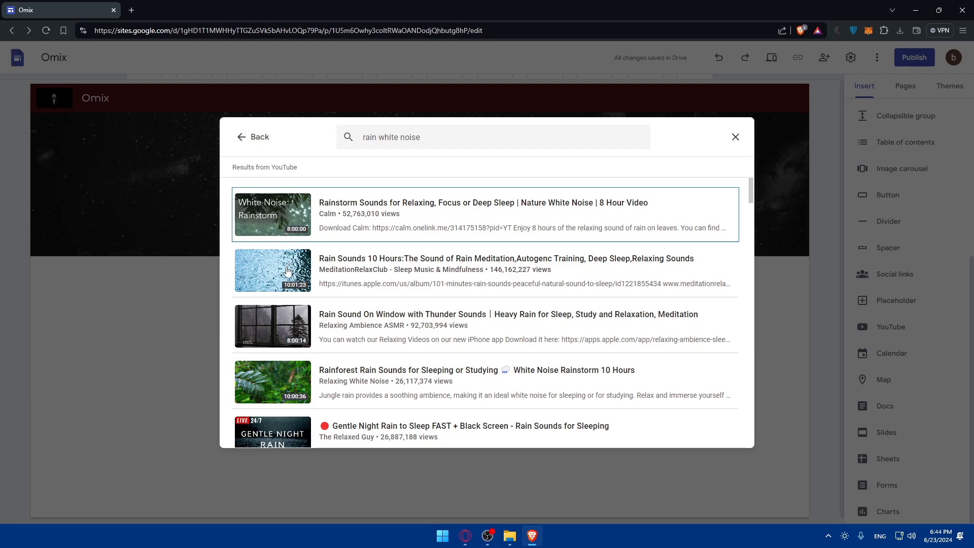
pyautogui.click(289, 268)
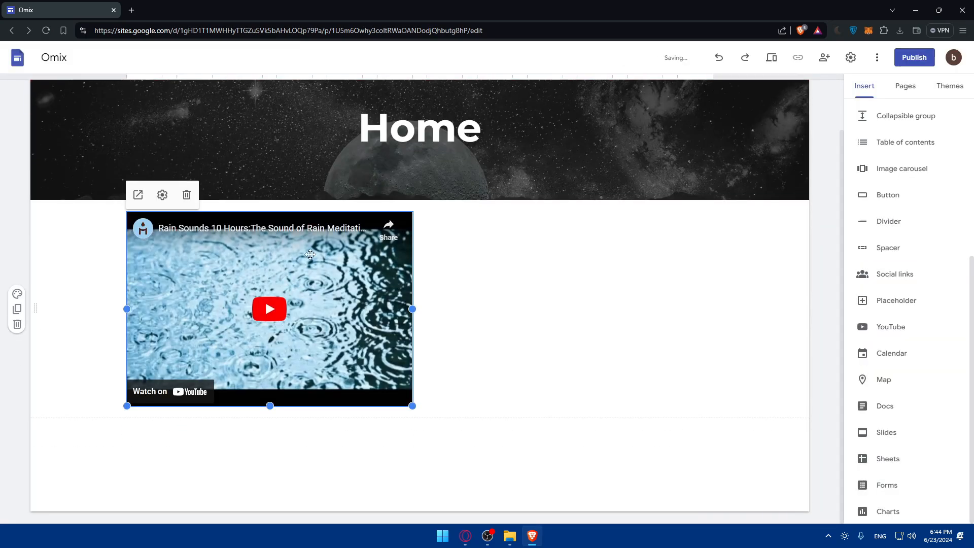
# Step: Open the embedded video's YouTube settings to review the controls, progress bar color and fullscreen options, then cancel
pyautogui.click(550, 302)
pyautogui.click(366, 309)
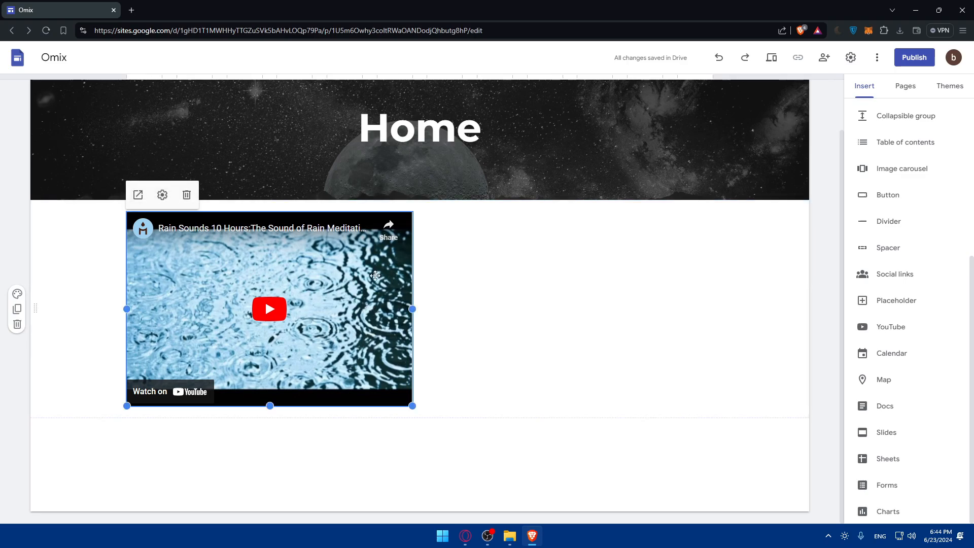
pyautogui.doubleClick(267, 307)
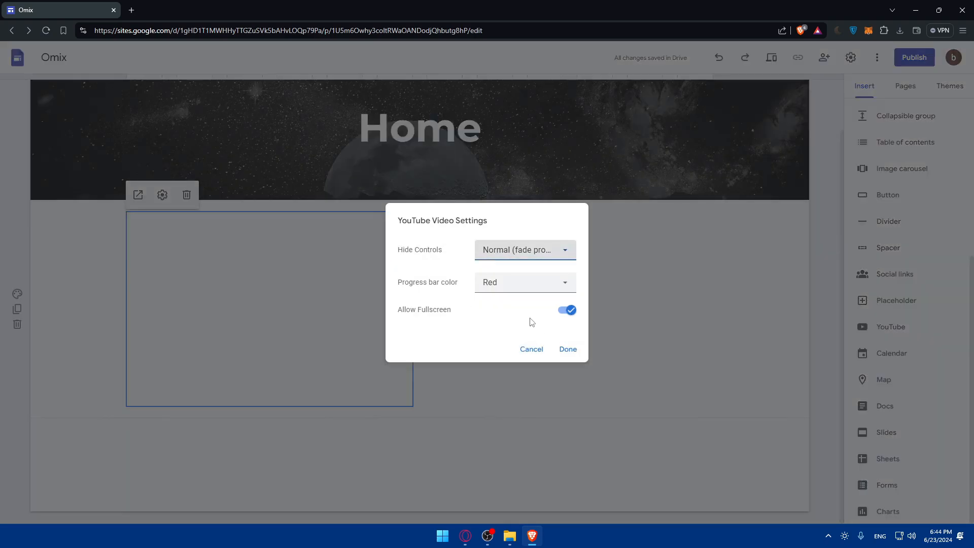
pyautogui.click(536, 348)
# Step: Preview the site, play and pause the embedded video, and return to the editor
pyautogui.click(772, 57)
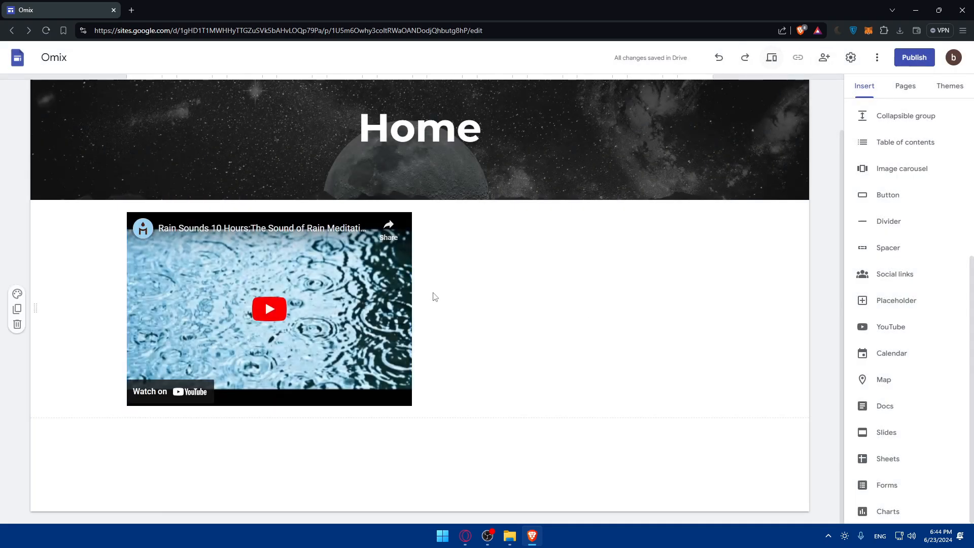
pyautogui.click(363, 340)
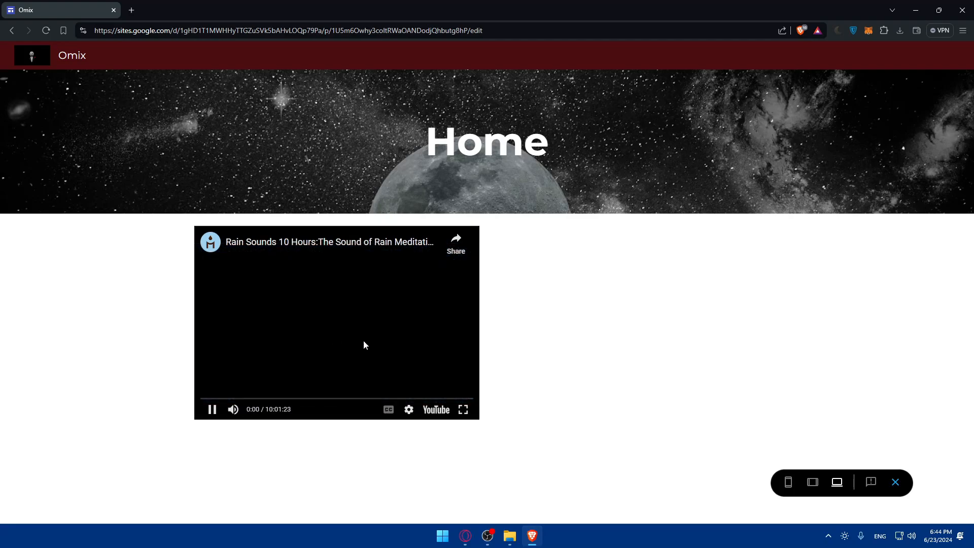
pyautogui.click(213, 409)
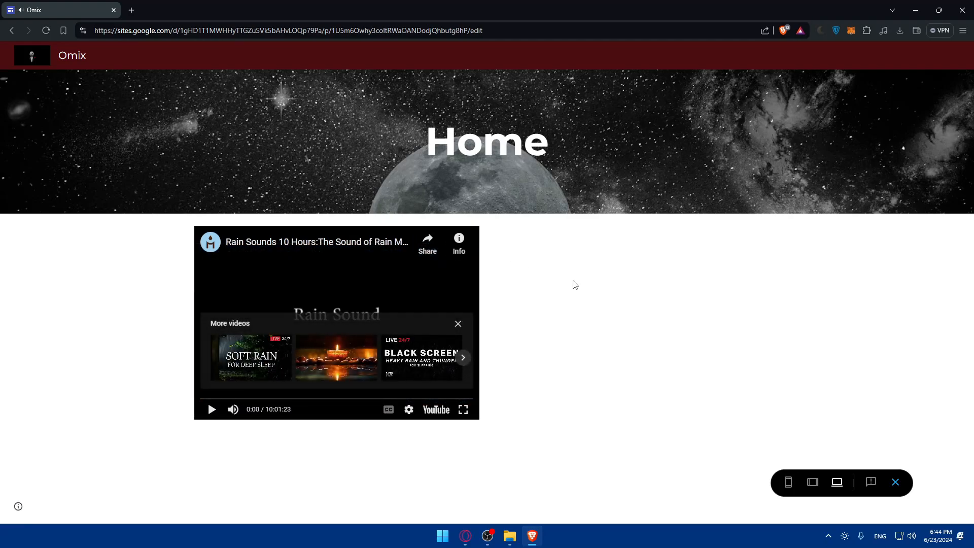
pyautogui.press('Escape')
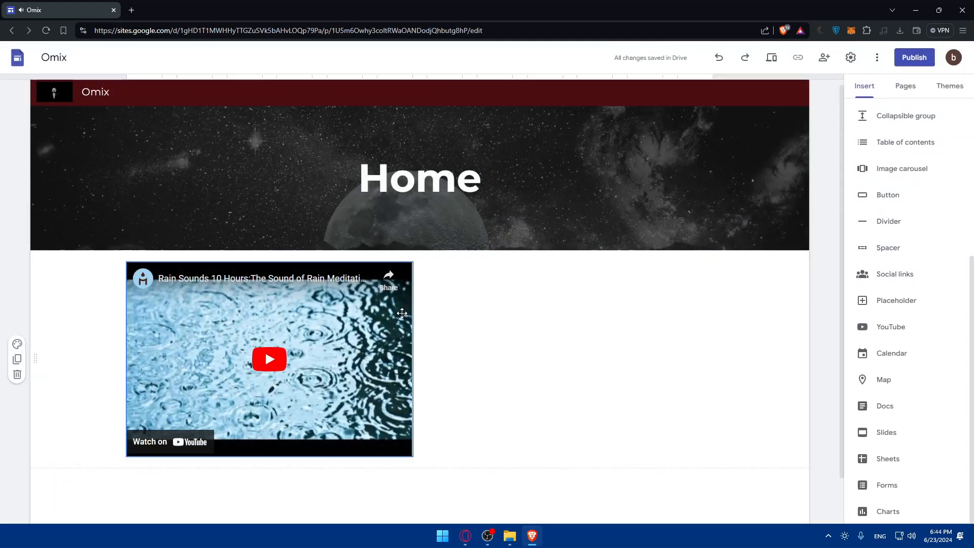
# Step: Delete the embedded Rain Sounds video from the page
pyautogui.click(348, 342)
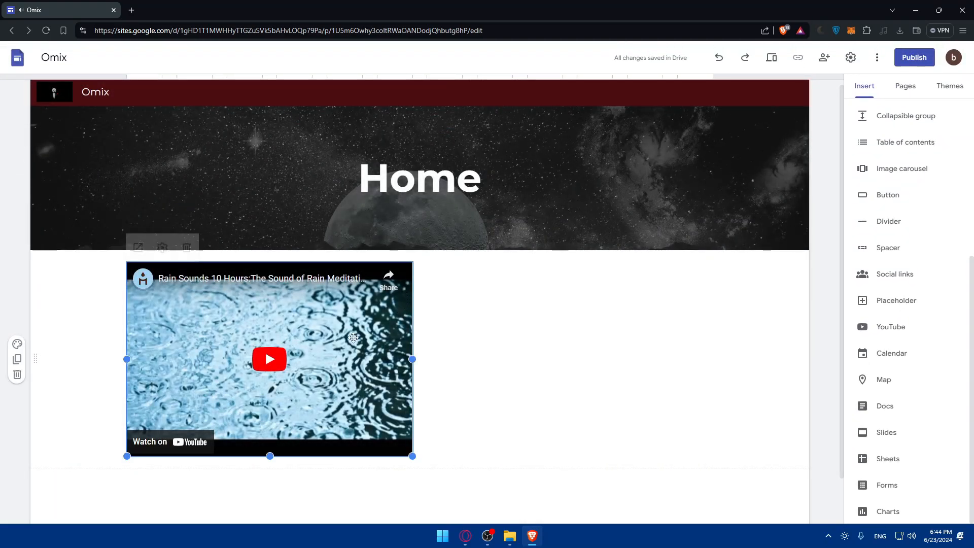
pyautogui.press('Delete')
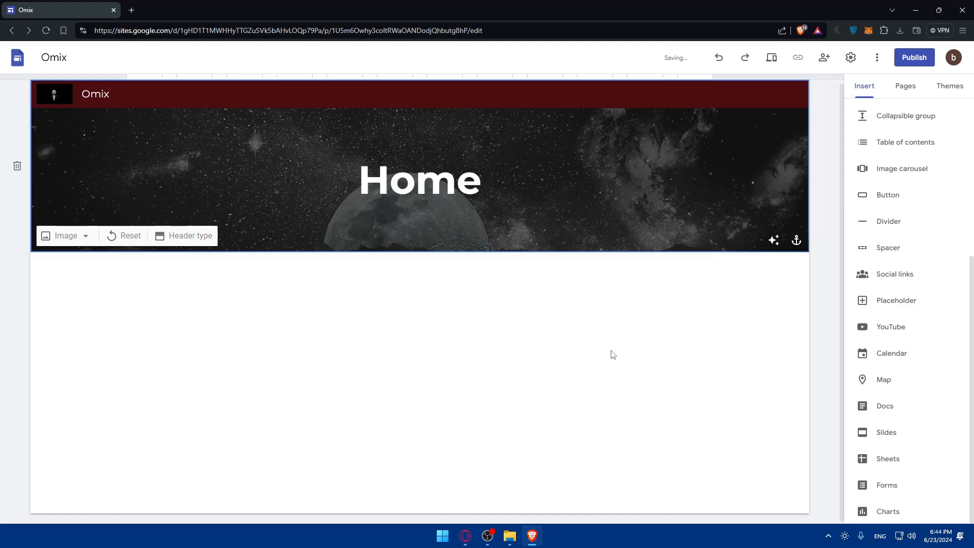
pyautogui.scroll(3, 939, 328)
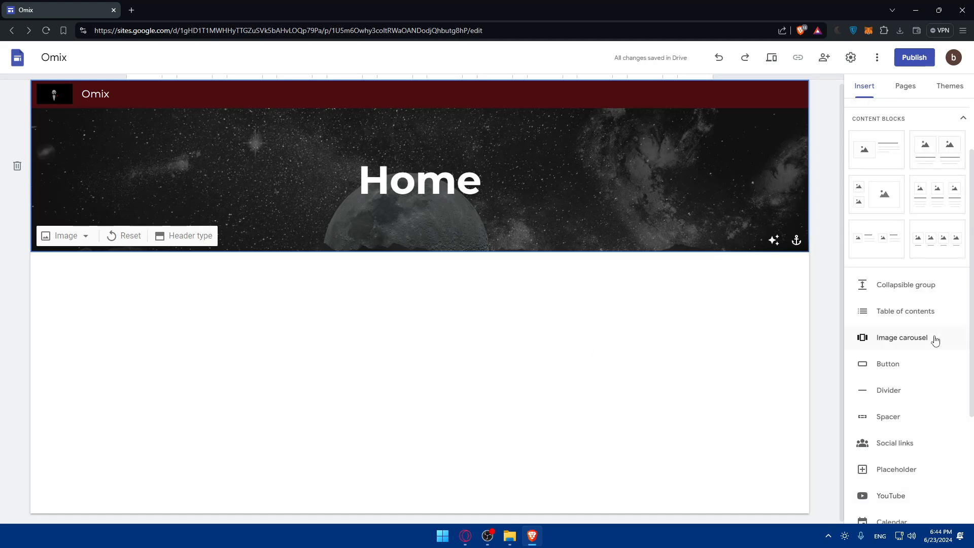
# Step: Review the URL and embed code options for web content, cancel, and look through the available Google Drive files
pyautogui.scroll(2, 936, 339)
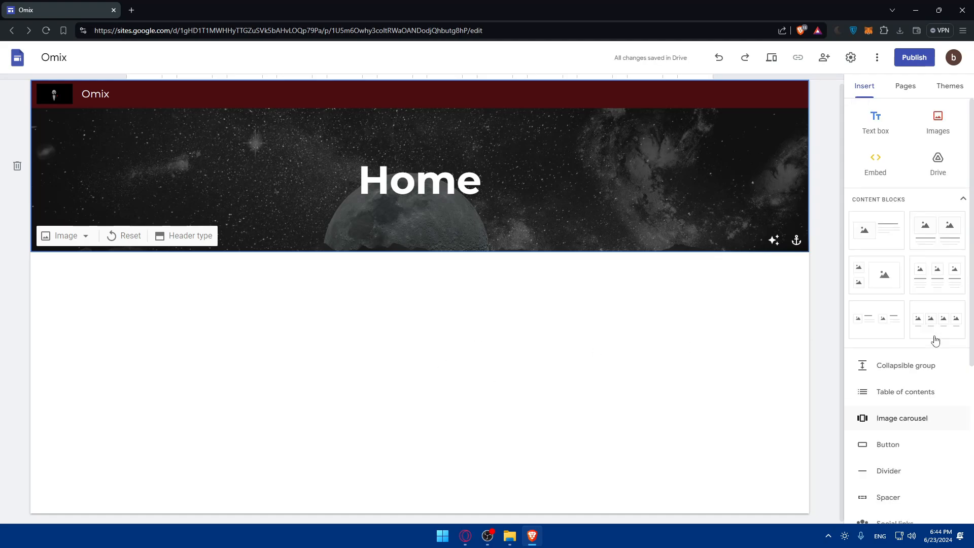
pyautogui.click(873, 172)
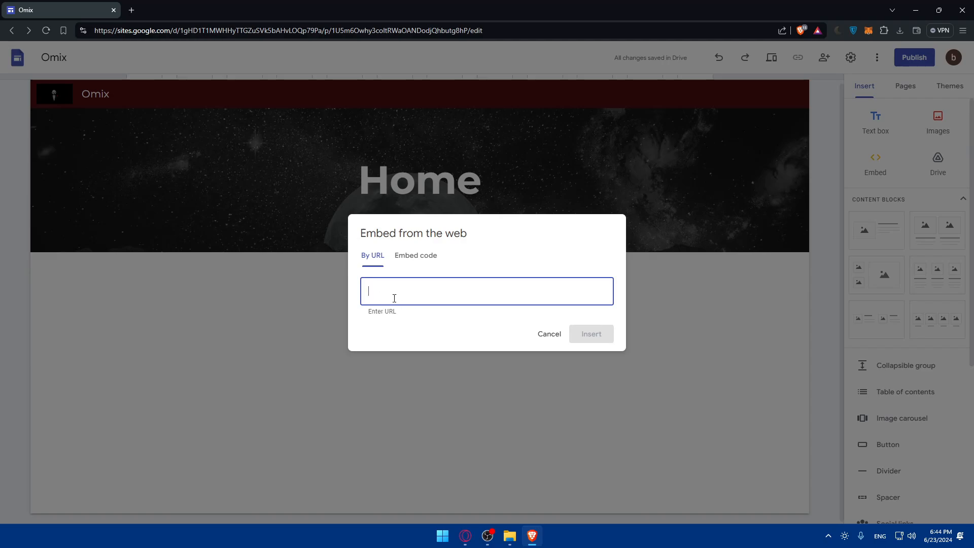
pyautogui.click(409, 257)
pyautogui.click(364, 240)
pyautogui.click(558, 333)
pyautogui.click(935, 159)
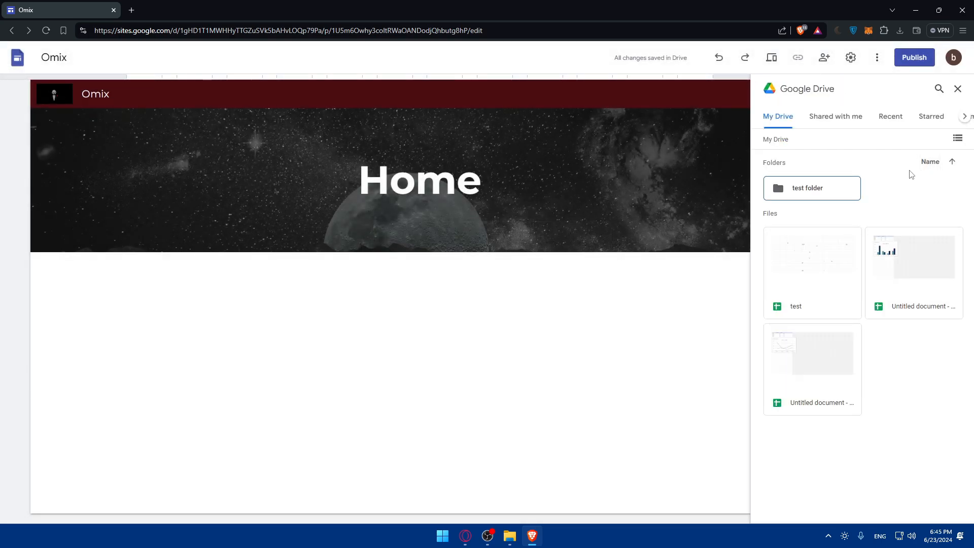
pyautogui.click(957, 92)
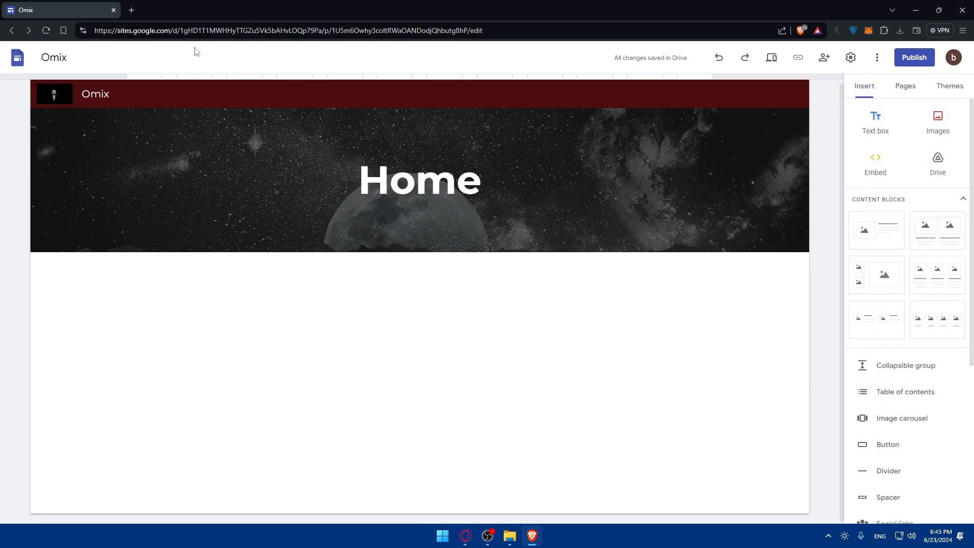
# Step: Open Google Drive at drive.google.com in a new browser tab
pyautogui.click(133, 11)
pyautogui.write('drive.g')
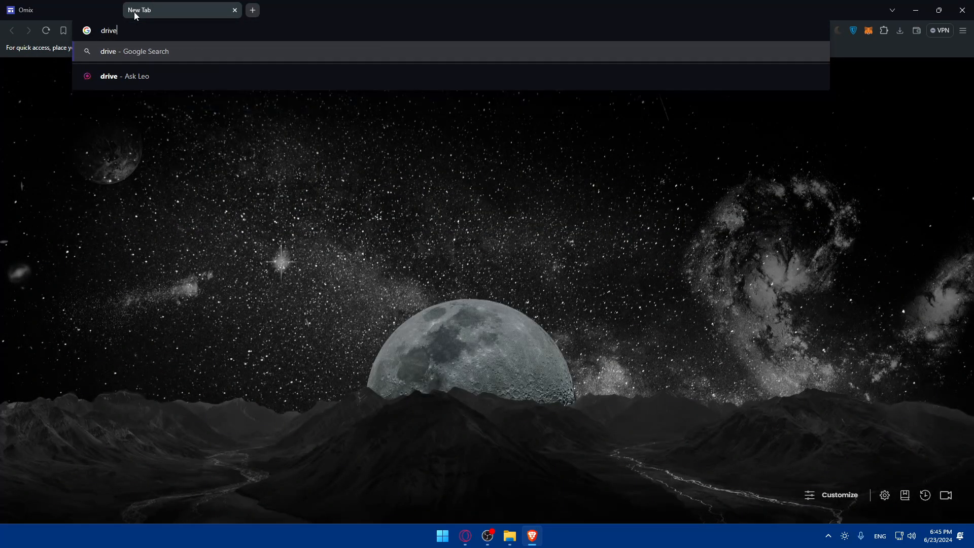
pyautogui.write('oogl')
pyautogui.press('BackSpace')
pyautogui.press('BackSpace')
pyautogui.press('BackSpace')
pyautogui.press('BackSpace')
pyautogui.write('oogle.com')
pyautogui.press('Return')
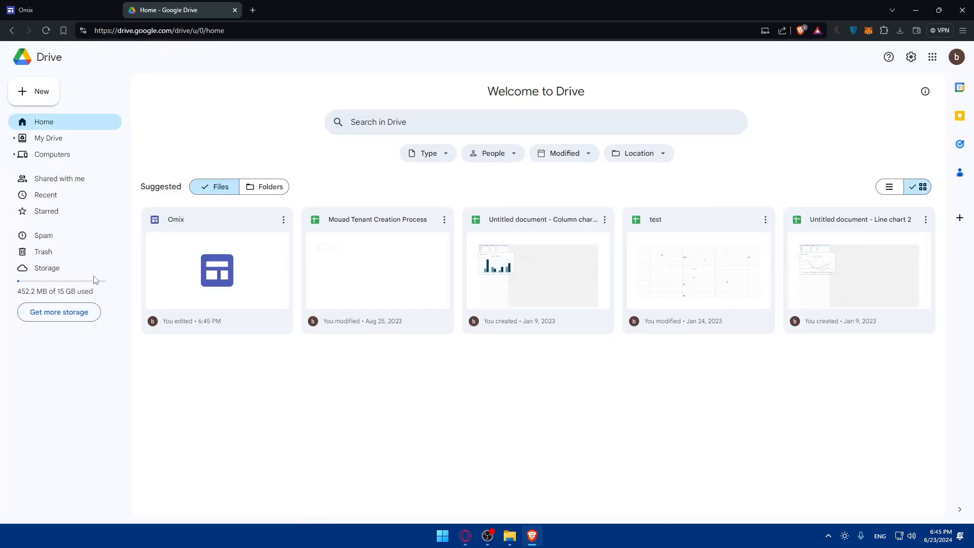
# Step: Upload the video file 4713259-hd_1920_1080_30fps.mp4 to Google Drive and return to the Omix site editor
pyautogui.click(30, 91)
pyautogui.click(38, 112)
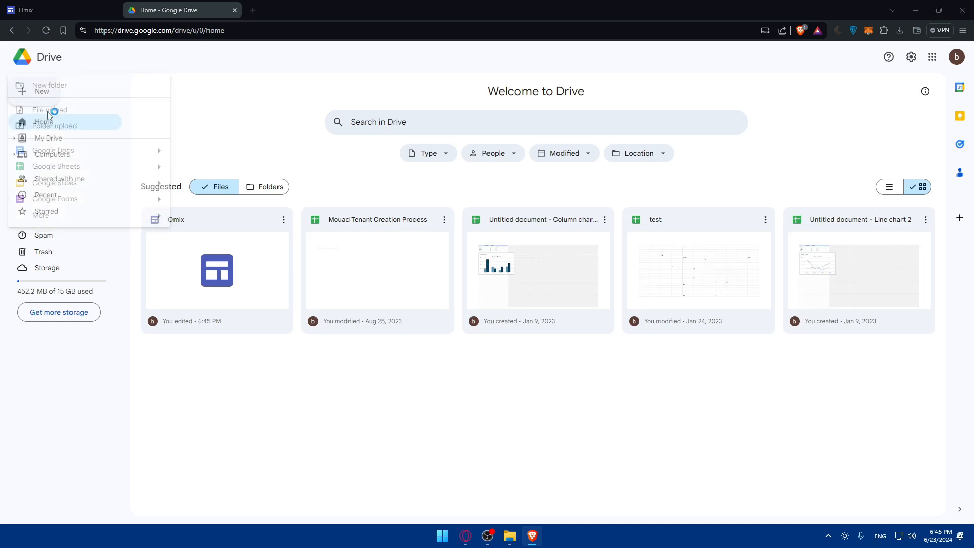
pyautogui.doubleClick(108, 100)
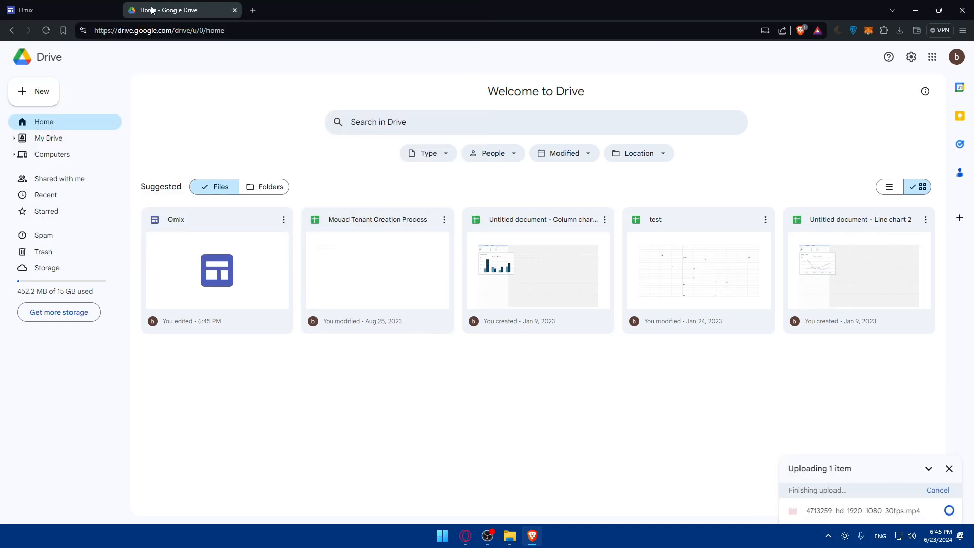
pyautogui.click(35, 9)
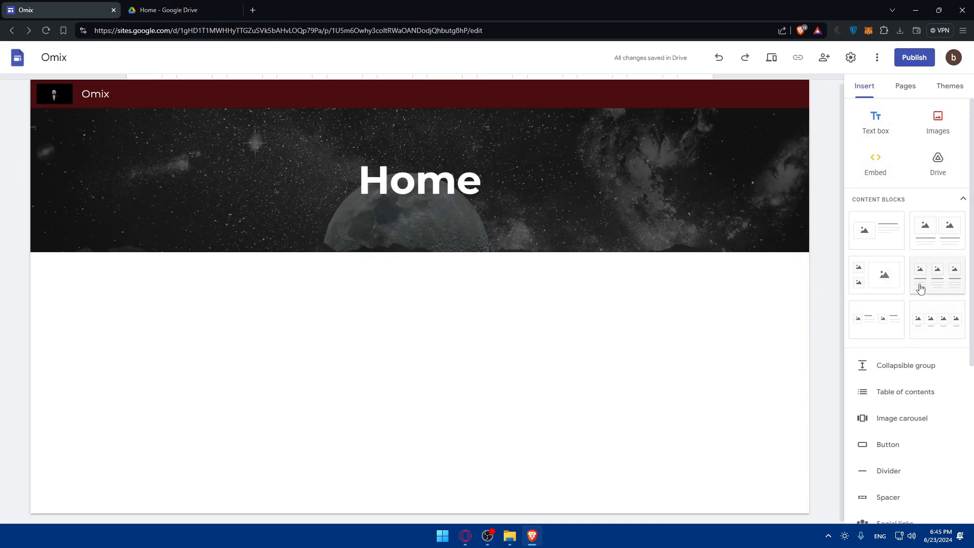
pyautogui.scroll(-2, 916, 286)
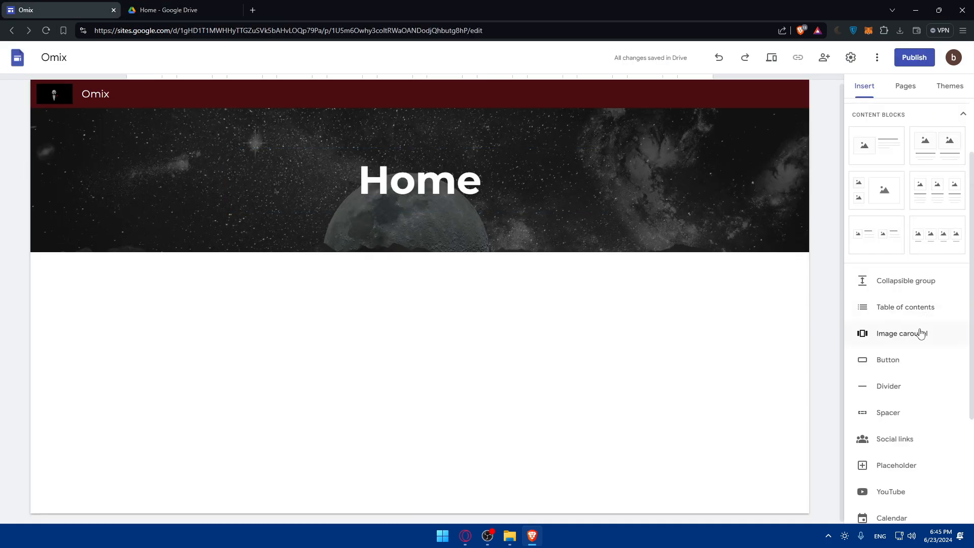
pyautogui.scroll(-3, 921, 336)
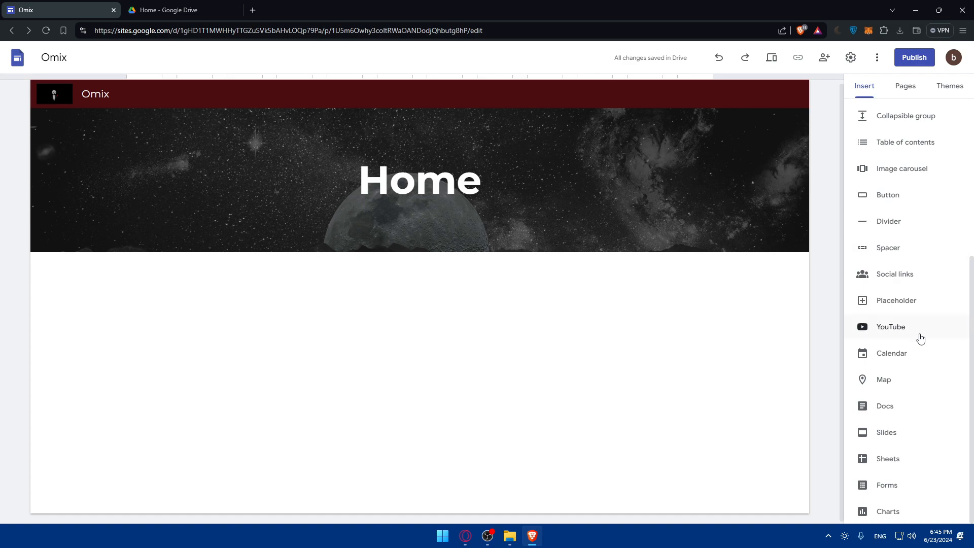
pyautogui.scroll(5, 920, 351)
pyautogui.scroll(-2, 919, 406)
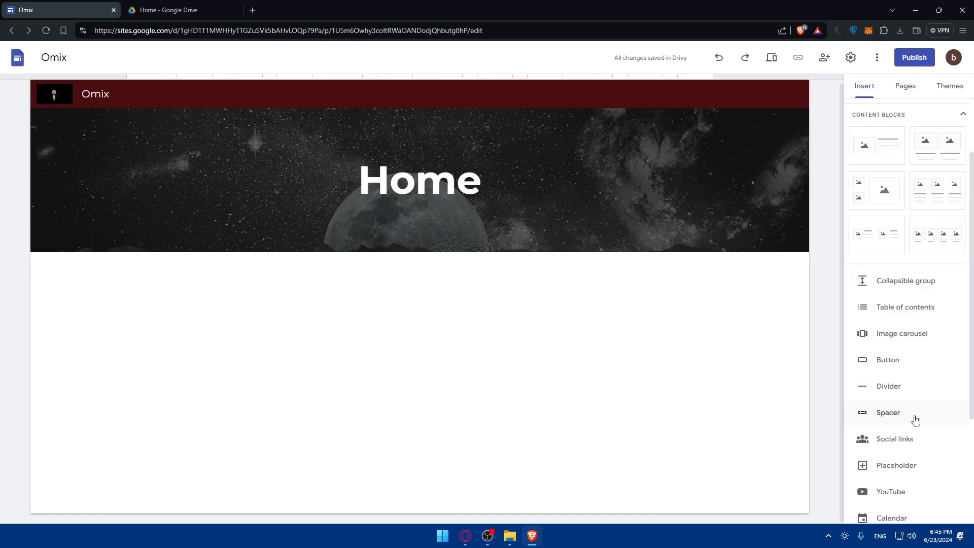
pyautogui.click(892, 366)
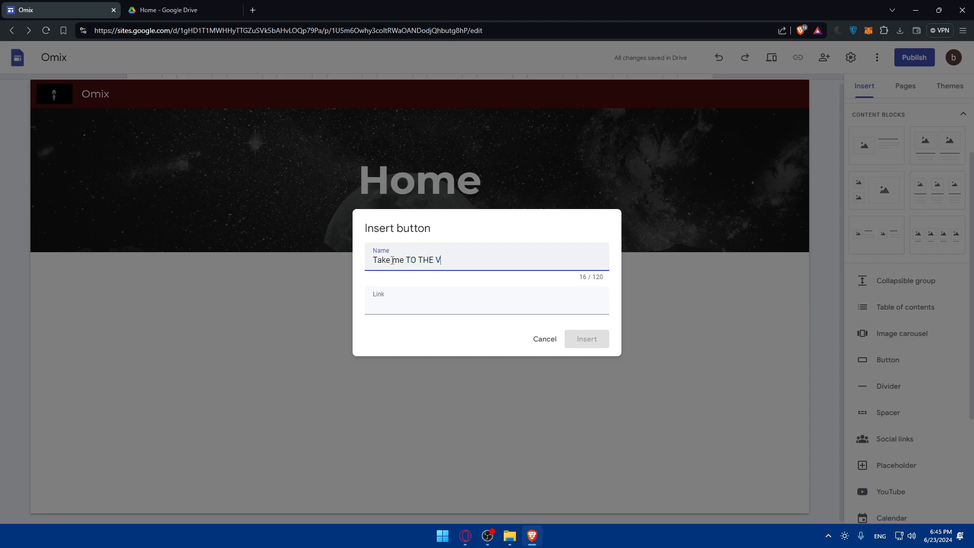
pyautogui.click(424, 297)
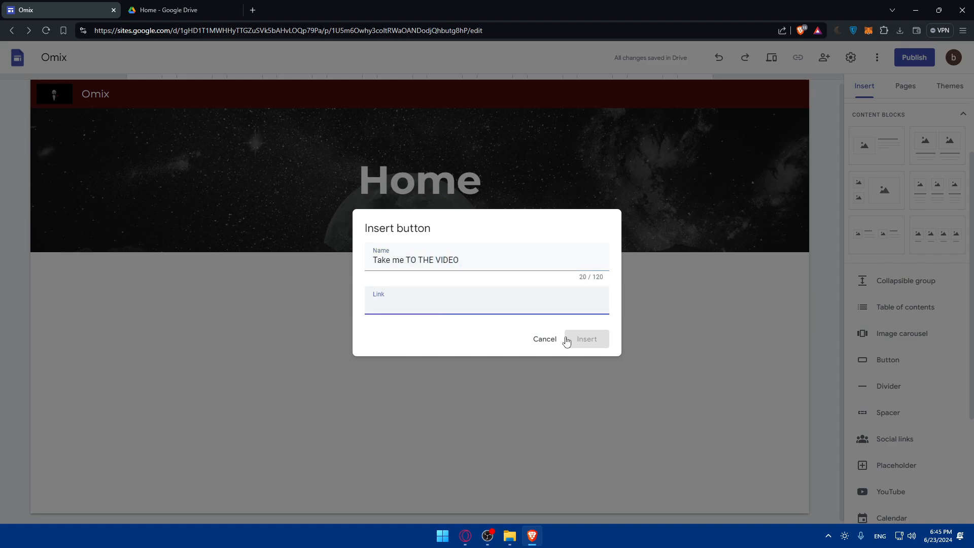
pyautogui.click(547, 346)
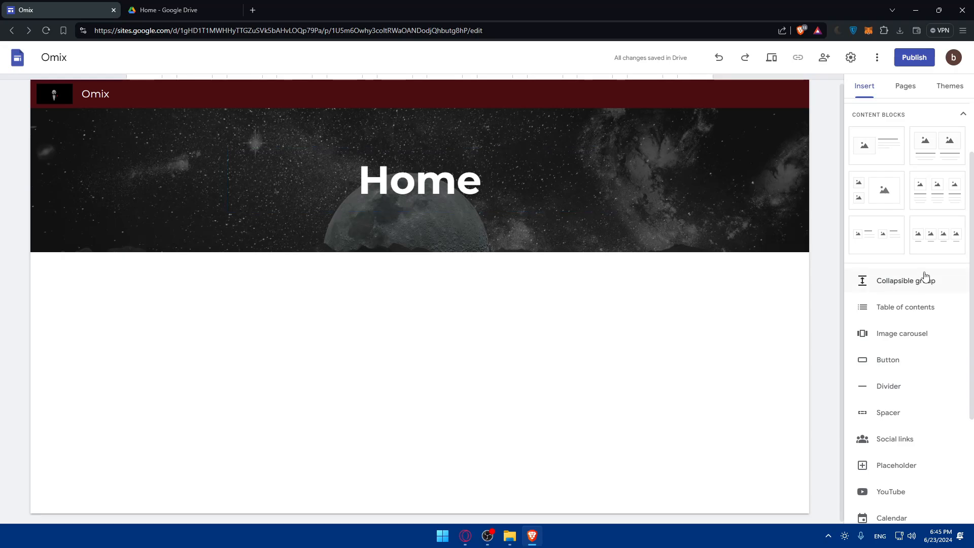
# Step: Check the video upload in Google Drive, return to the Omix editor and insert 4713259-hd_1920_1080_30fps.mp4 from Drive into the page
pyautogui.click(168, 10)
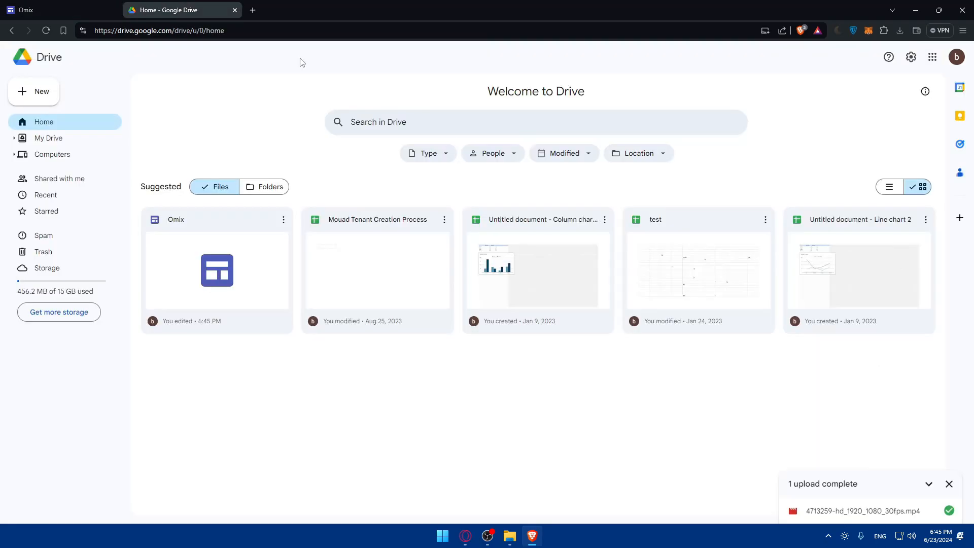
pyautogui.click(15, 10)
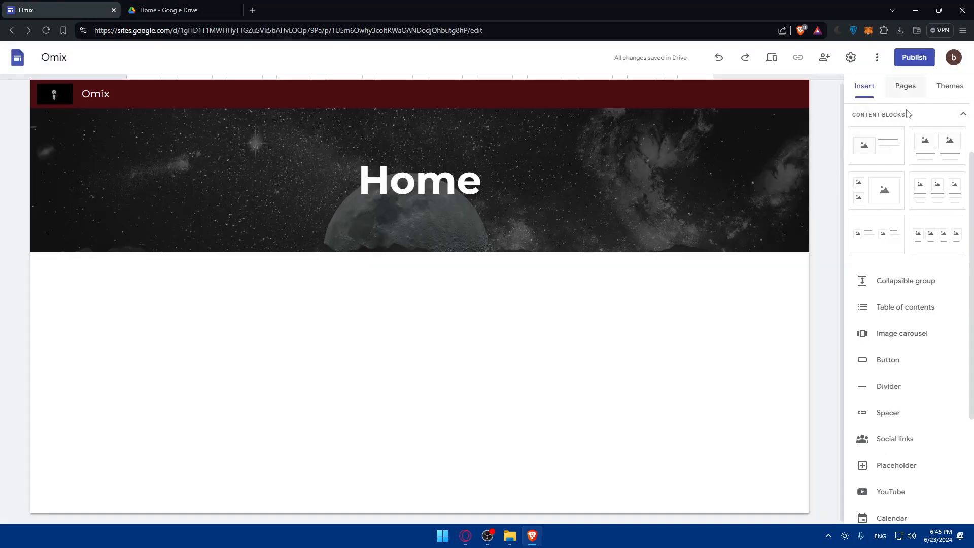
pyautogui.click(939, 165)
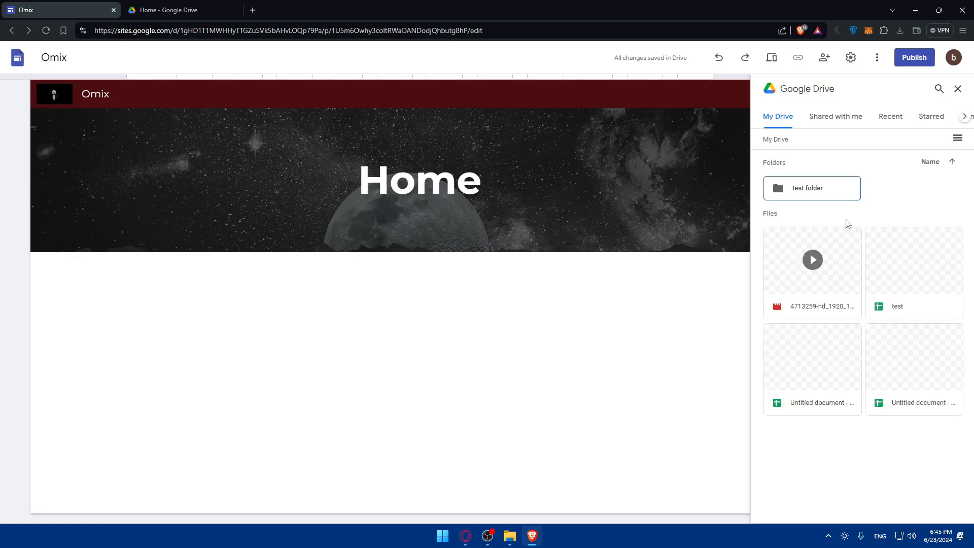
pyautogui.doubleClick(815, 263)
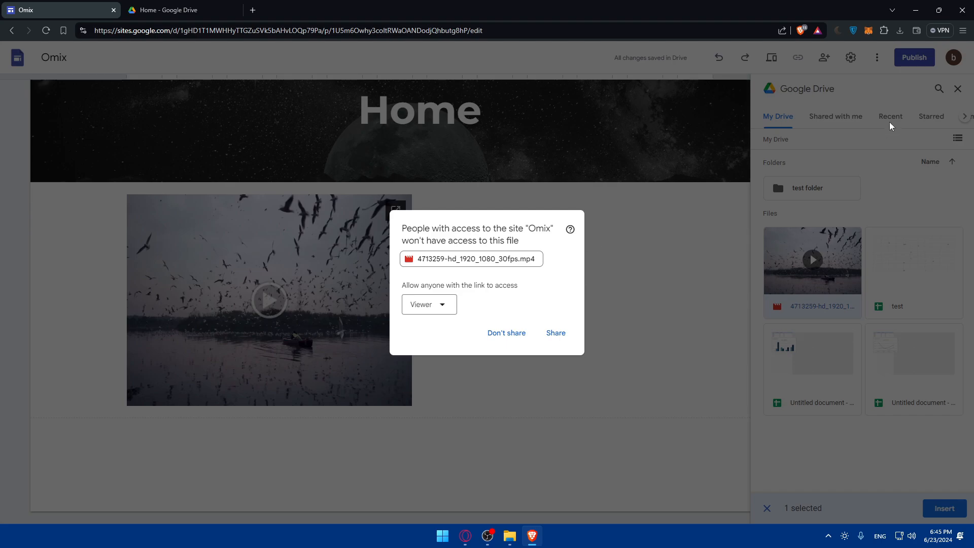
# Step: Review the link access roles, share the video with anyone with the link as Viewer, and close the Drive file picker
pyautogui.moveTo(405, 283); pyautogui.dragTo(557, 286)
pyautogui.click(556, 286)
pyautogui.click(442, 304)
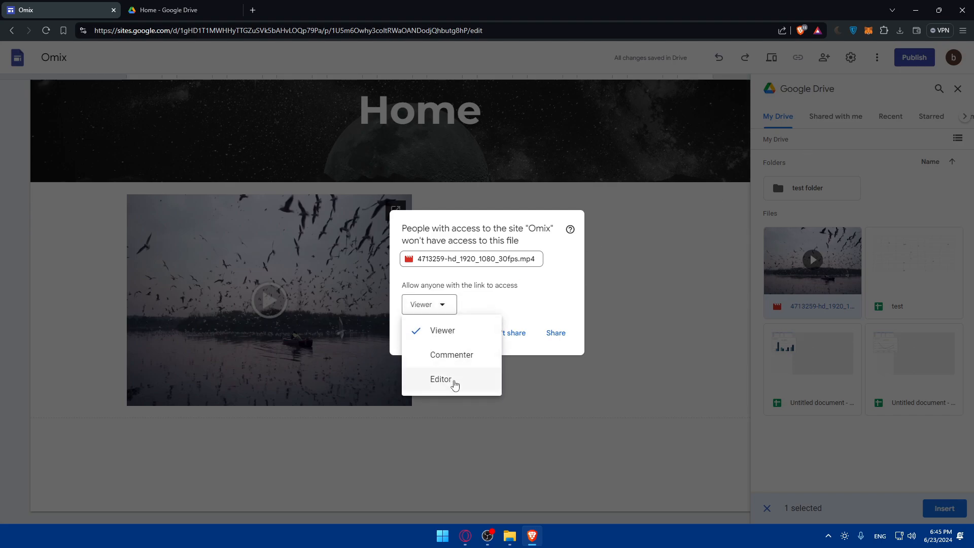
pyautogui.click(541, 298)
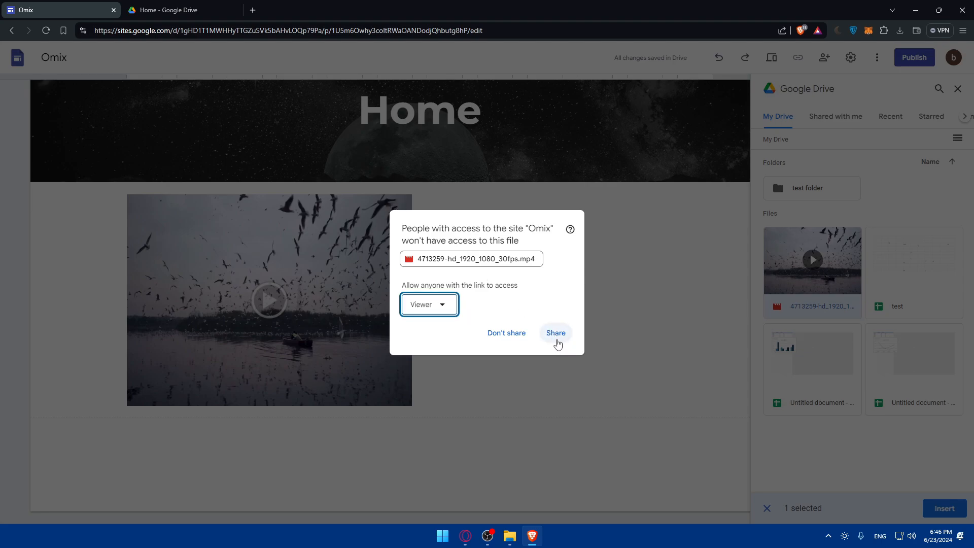
pyautogui.click(429, 307)
pyautogui.click(514, 310)
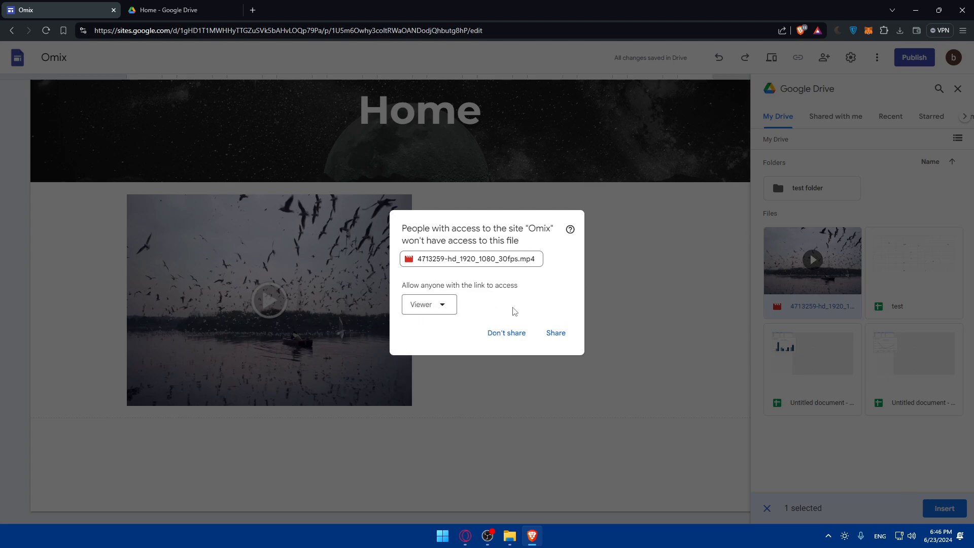
pyautogui.click(554, 333)
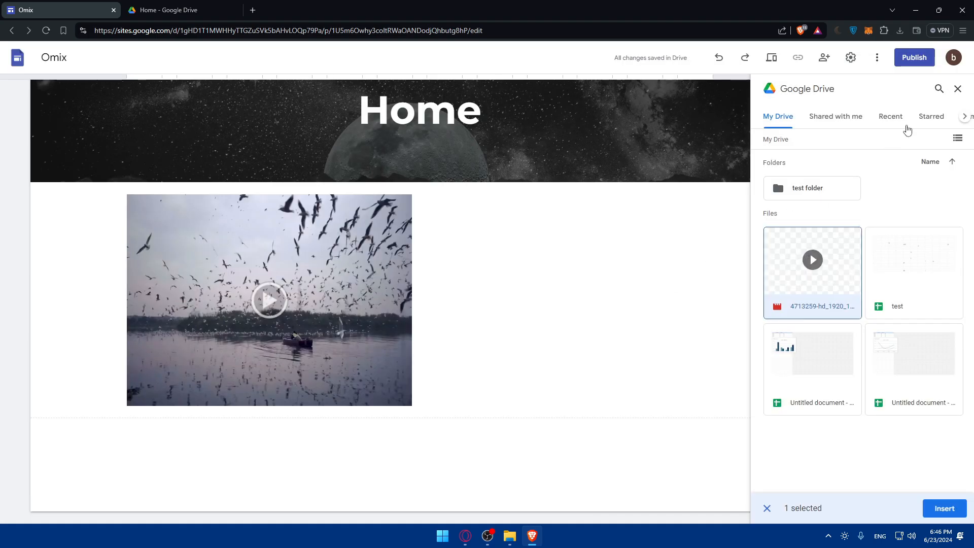
pyautogui.click(958, 89)
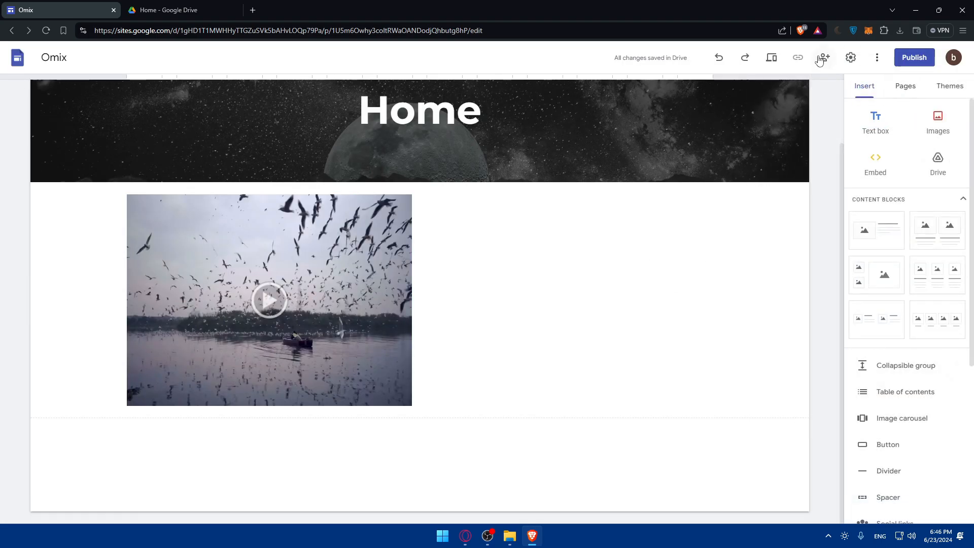
# Step: Preview the site, play the embedded bird video at 1080p quality and review its playback settings
pyautogui.click(767, 58)
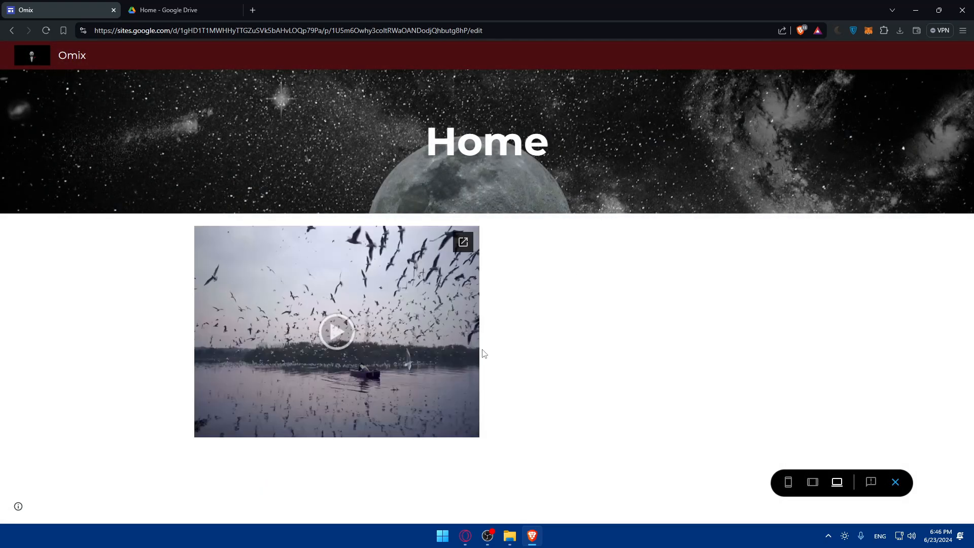
pyautogui.click(337, 334)
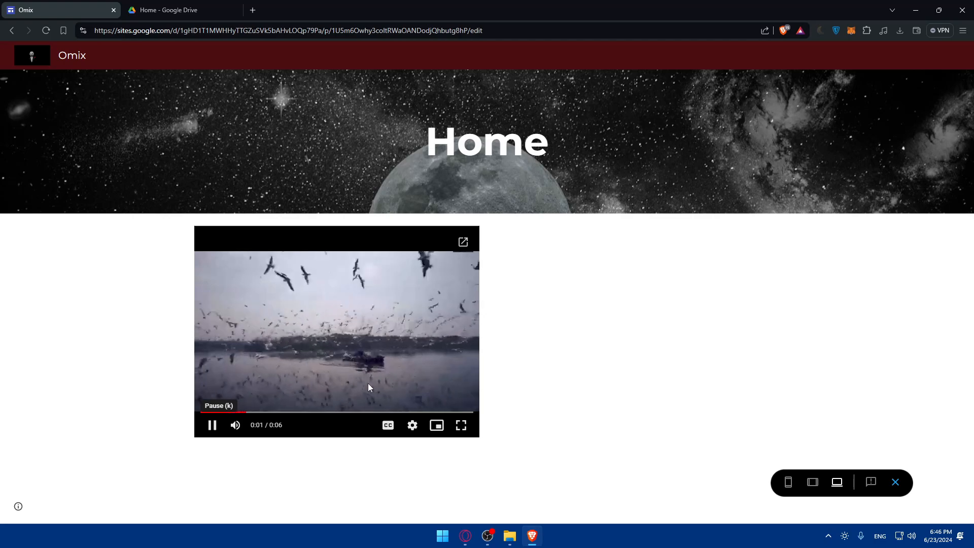
pyautogui.click(412, 425)
pyautogui.click(428, 392)
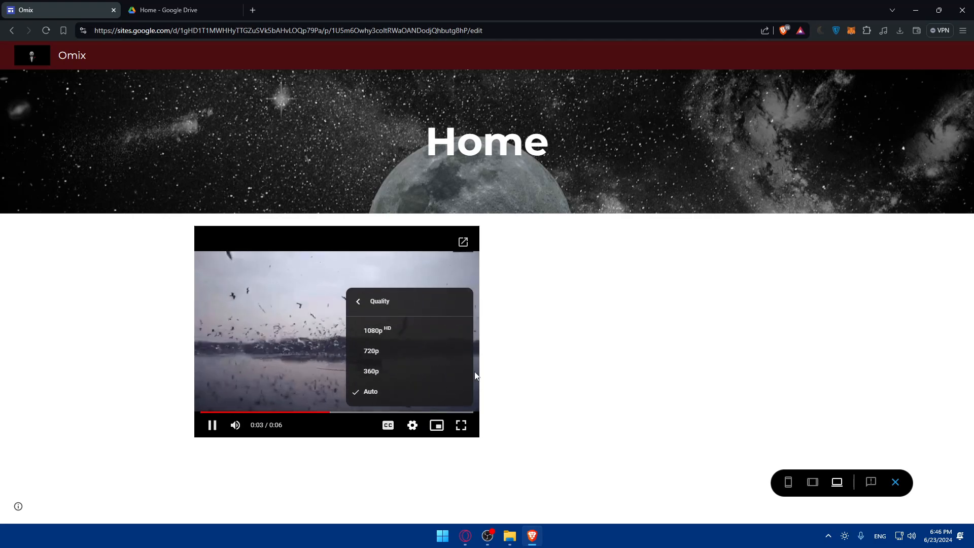
pyautogui.click(392, 331)
pyautogui.click(413, 425)
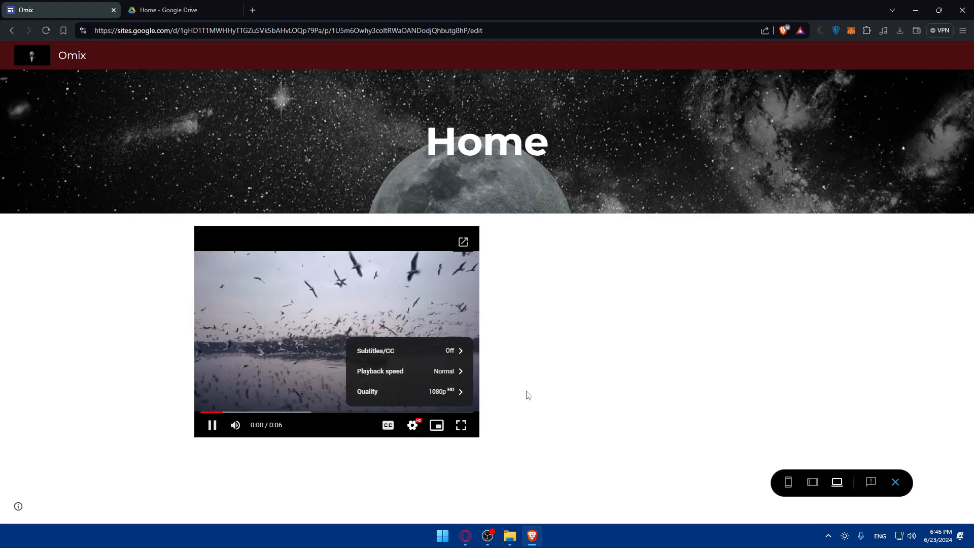
pyautogui.click(428, 378)
pyautogui.click(415, 426)
pyautogui.click(416, 425)
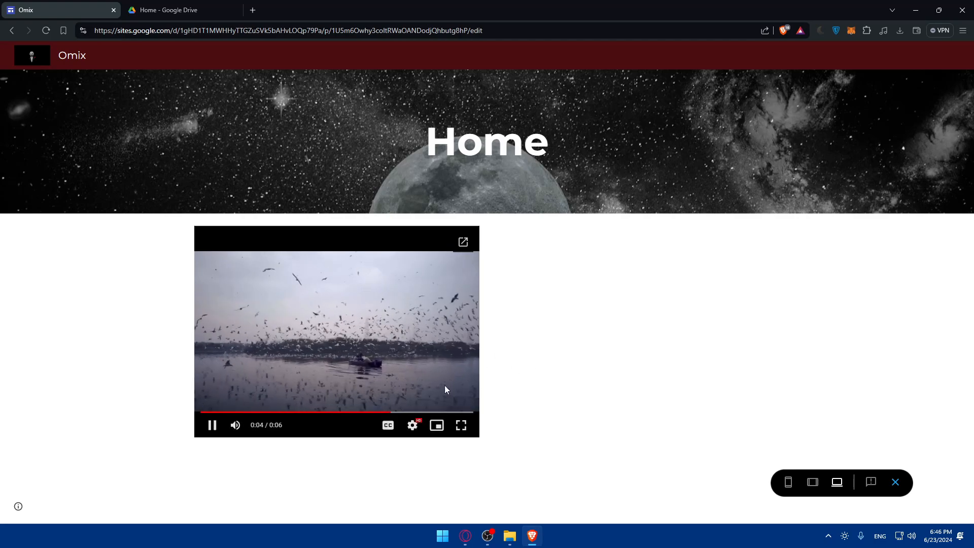
pyautogui.click(253, 426)
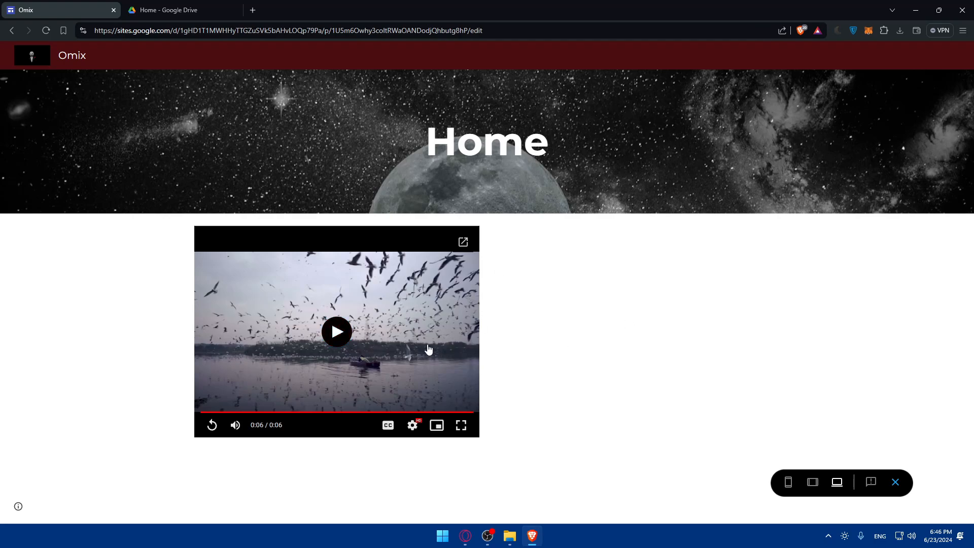
# Step: Move 4713259-hd_1920_1080_30fps.mp4 to the trash in Google Drive and close the Drive tab
pyautogui.click(169, 9)
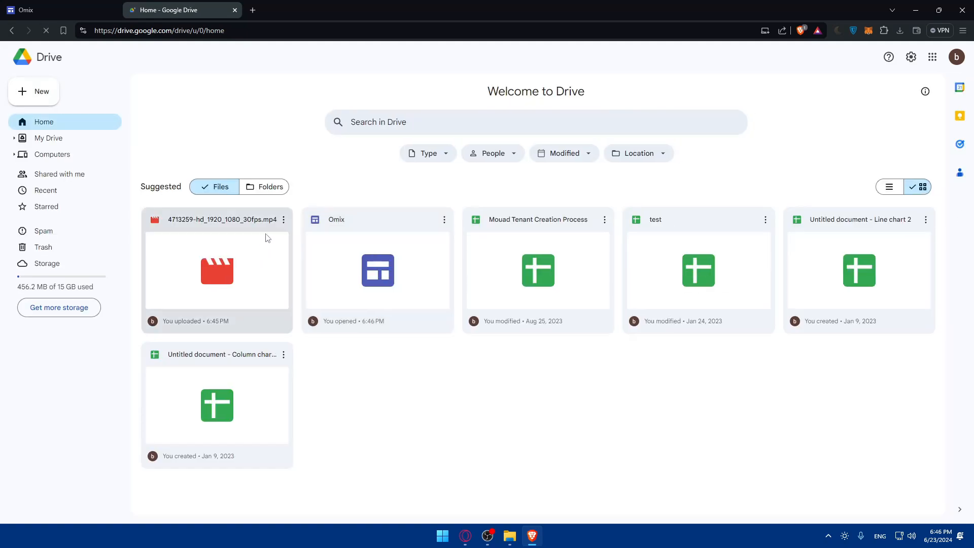
pyautogui.click(283, 220)
pyautogui.click(324, 360)
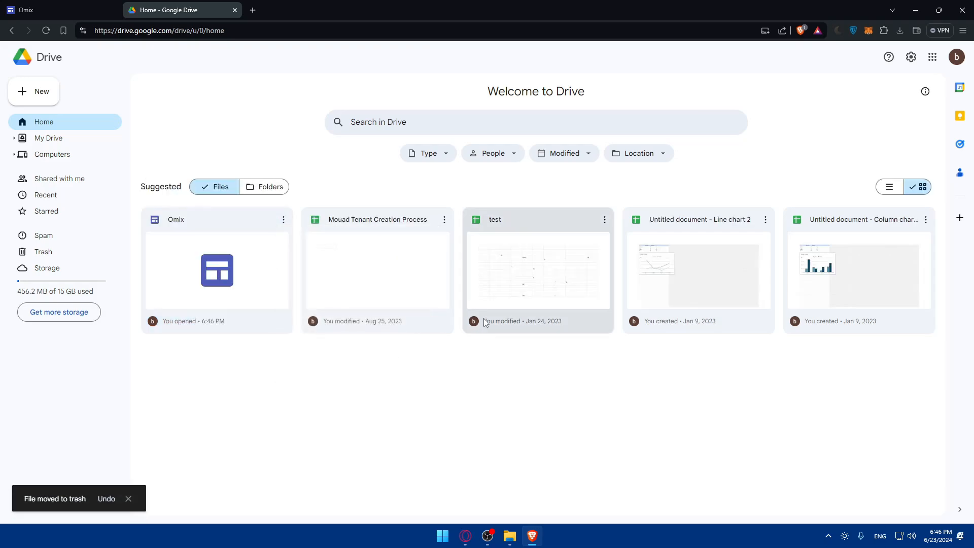
pyautogui.click(235, 10)
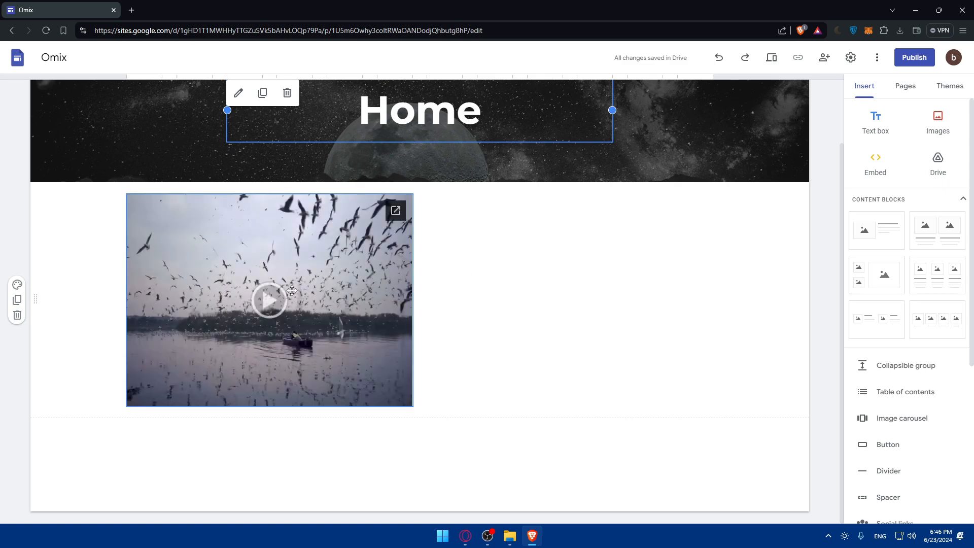
# Step: Preview the site again and play the embedded video to test it after the Drive file's deletion
pyautogui.click(259, 298)
pyautogui.click(771, 58)
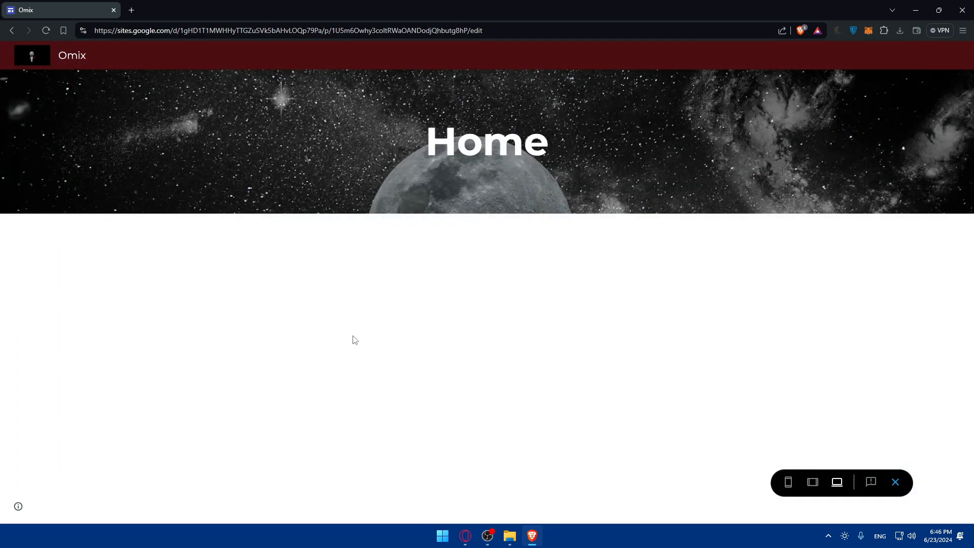
pyautogui.click(354, 330)
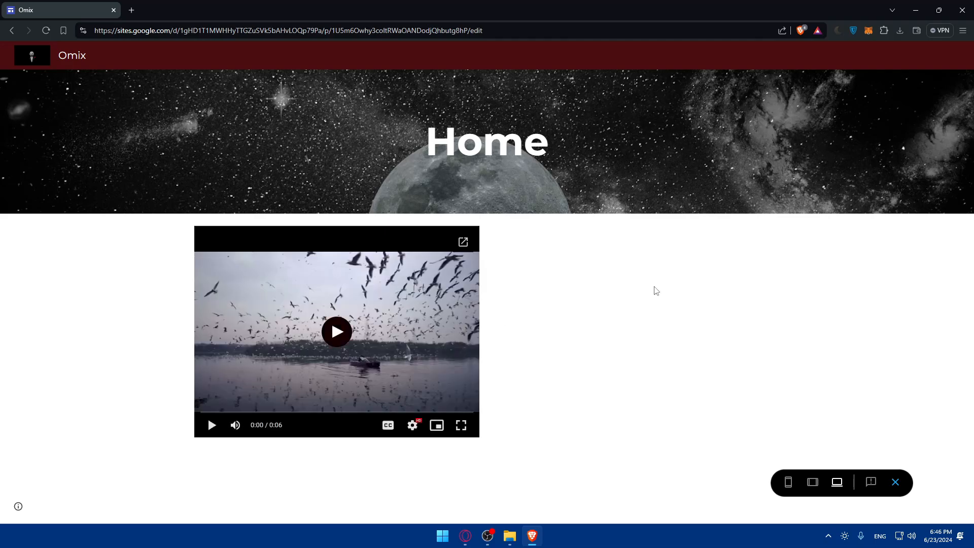
pyautogui.click(343, 330)
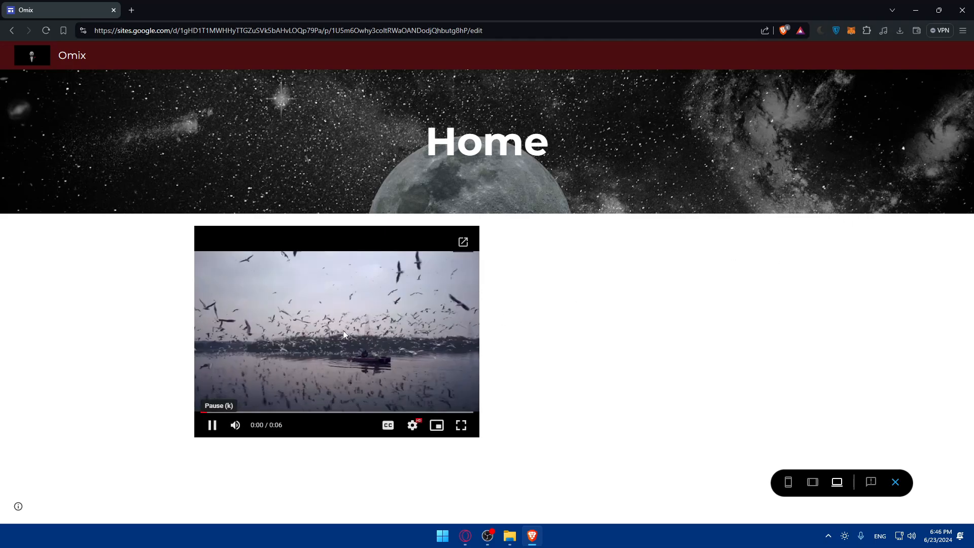
pyautogui.click(212, 425)
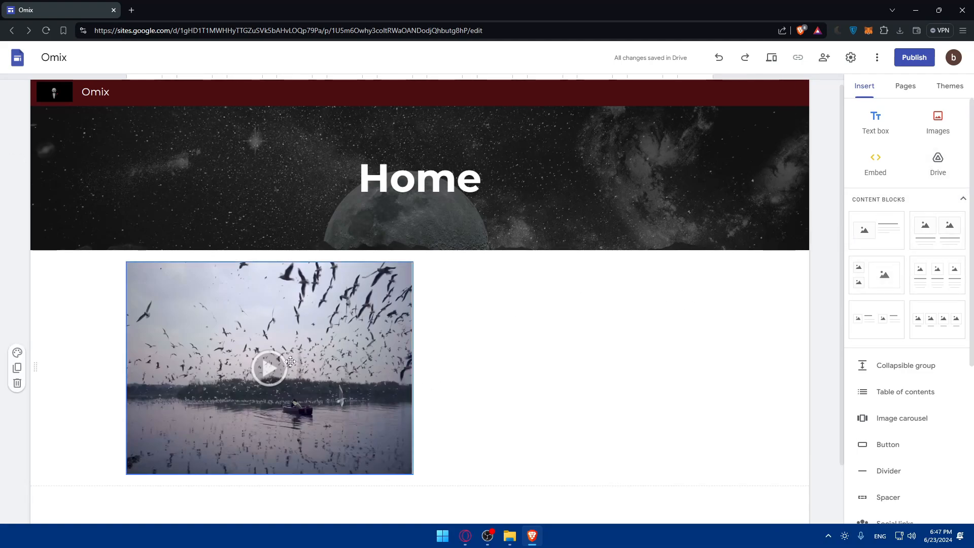
pyautogui.scroll(-2, 470, 332)
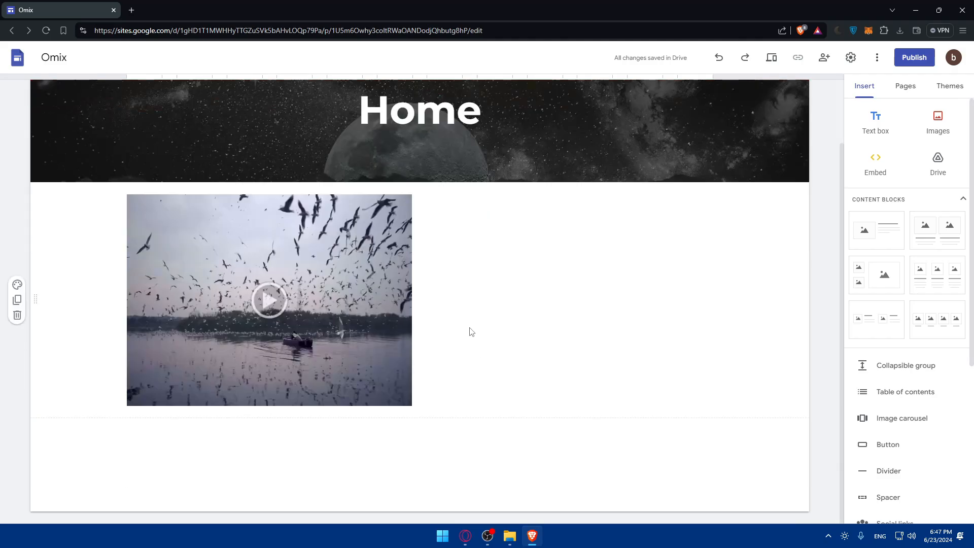
pyautogui.scroll(2, 473, 332)
pyautogui.scroll(-2, 475, 332)
pyautogui.scroll(-5, 952, 342)
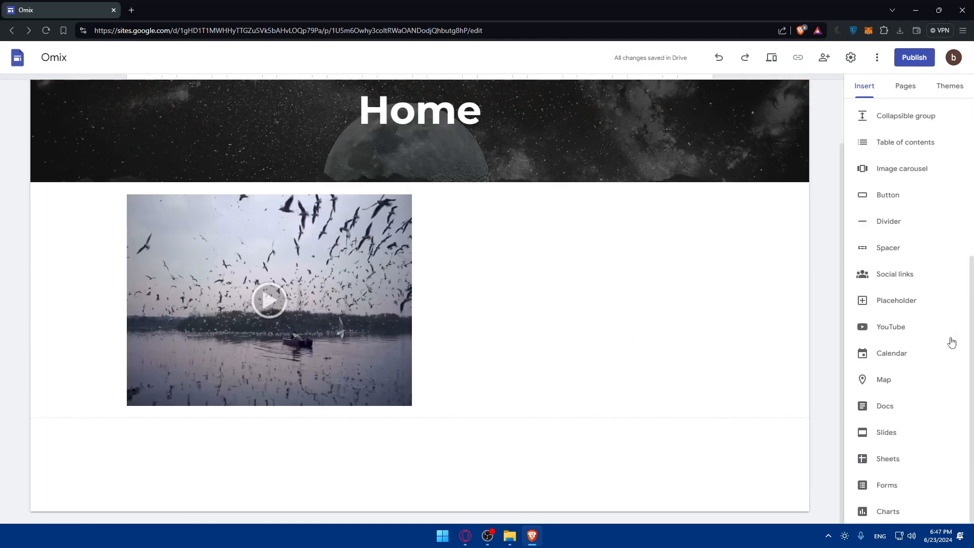